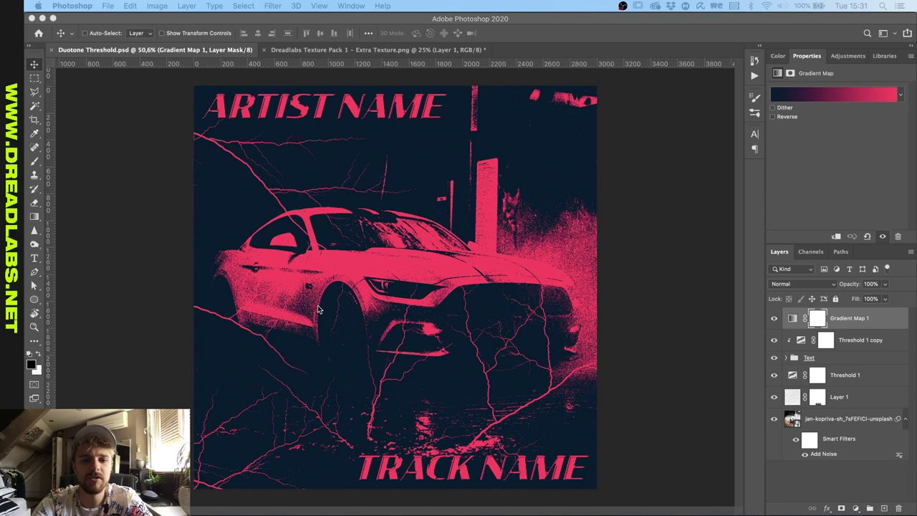
Step: Group every cover layer as 'Cover Artwork' and convert the group to a smart object
left_click(906, 419)
left_click(832, 422, "shift")
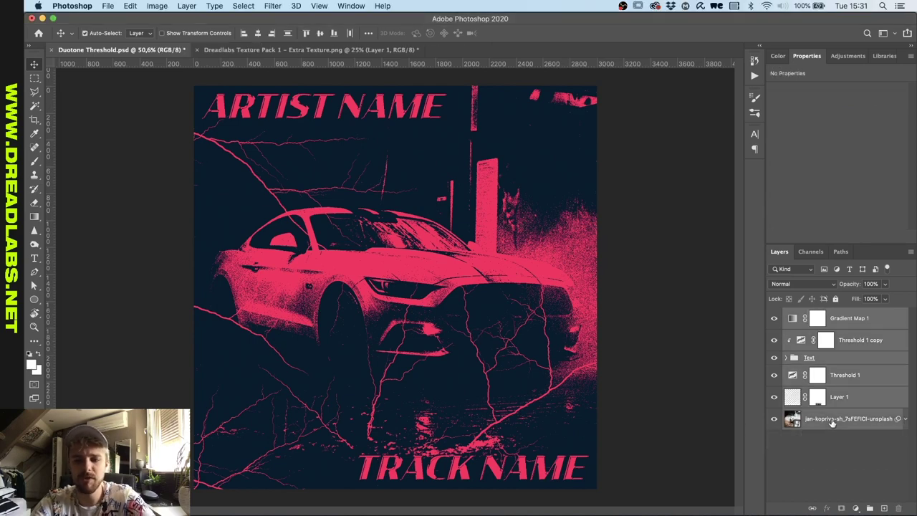
key("super+g")
double_click(815, 315)
type("Cove")
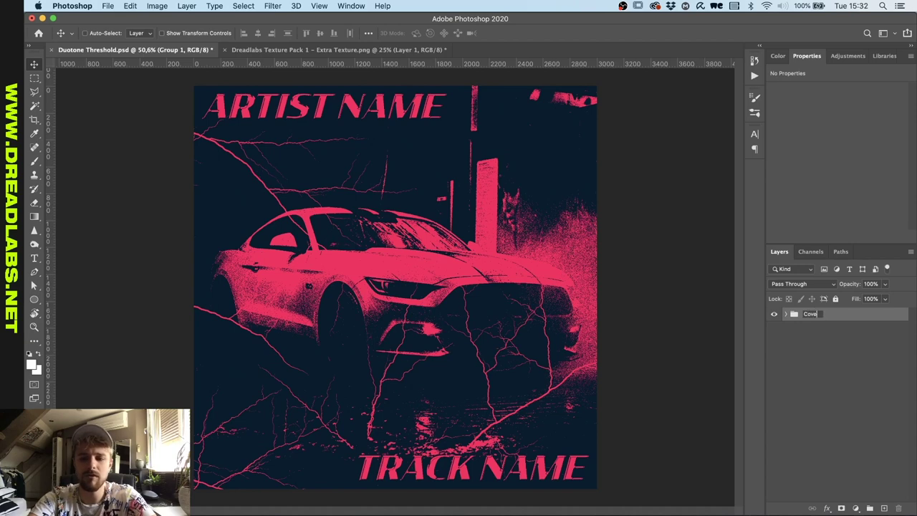
type("r Artwork")
key("Return")
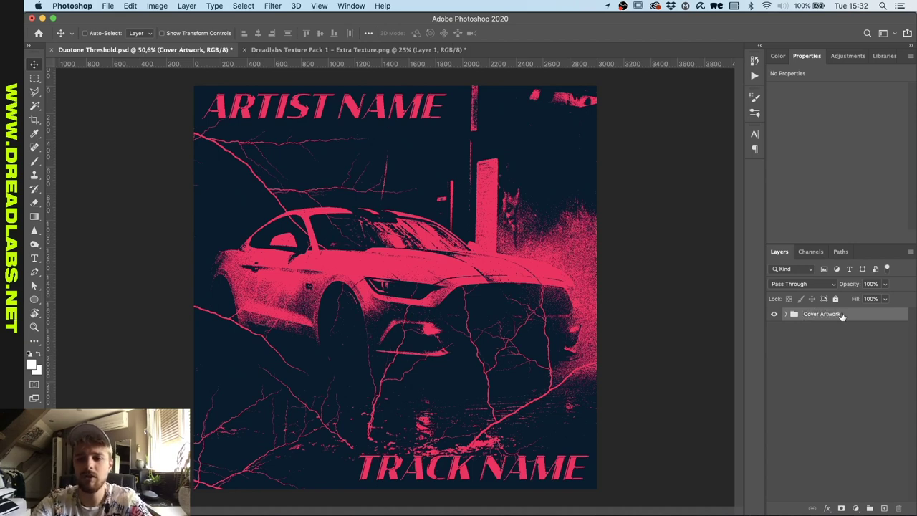
right_click(842, 316)
left_click(804, 261)
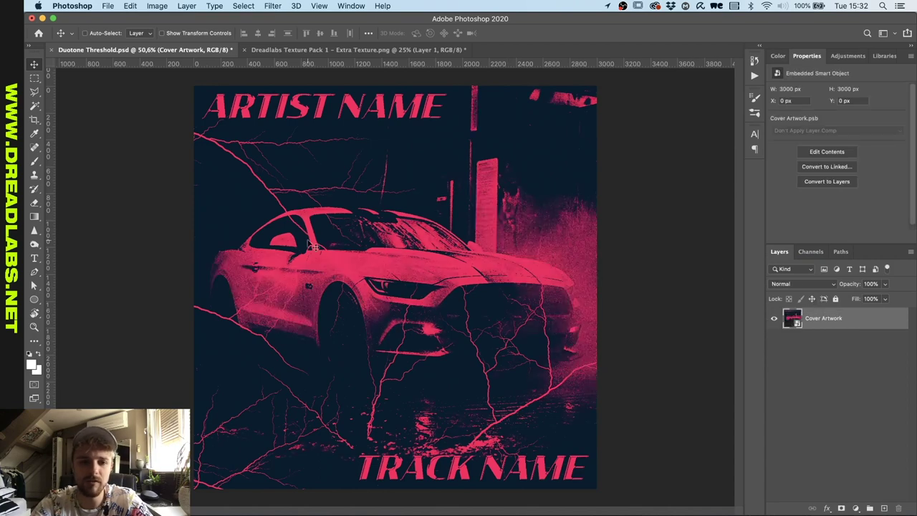
Step: Copy the scratched texture layer from the texture pack into the cover document
left_click(390, 51)
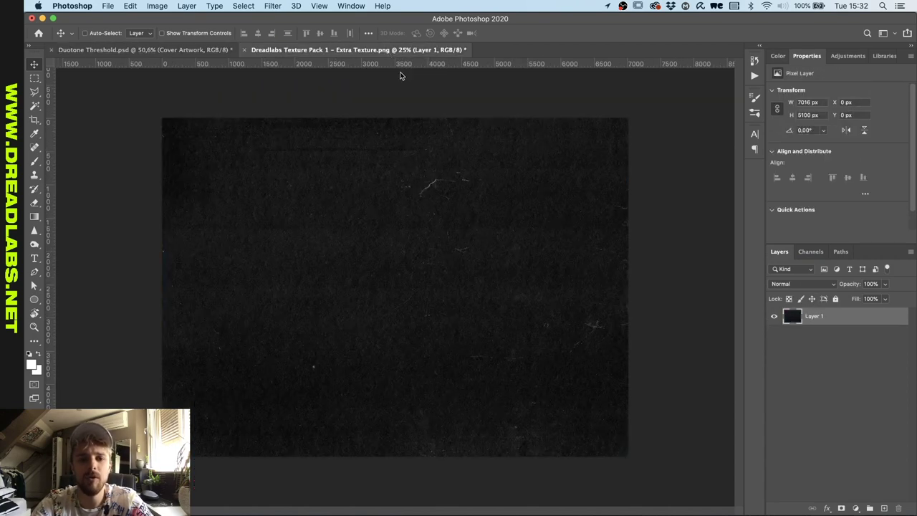
right_click(852, 324)
left_click(860, 311)
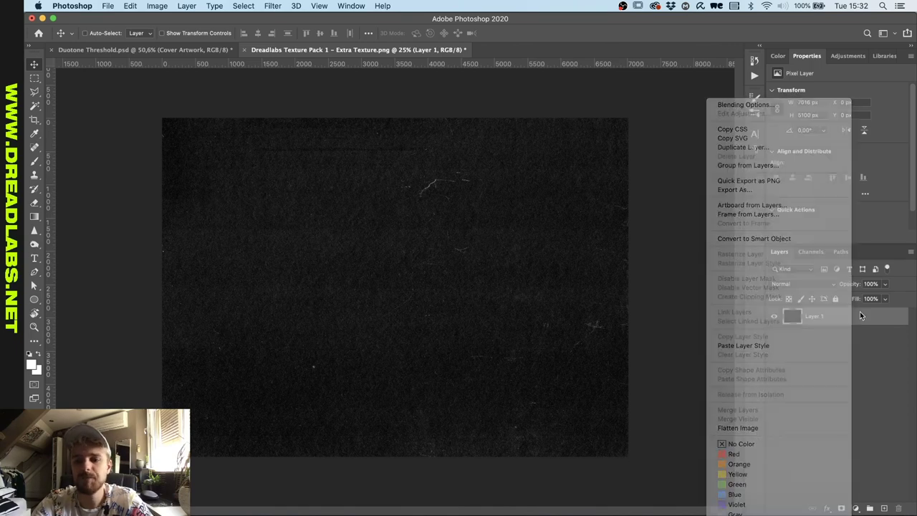
left_click_drag(330, 206, 382, 202)
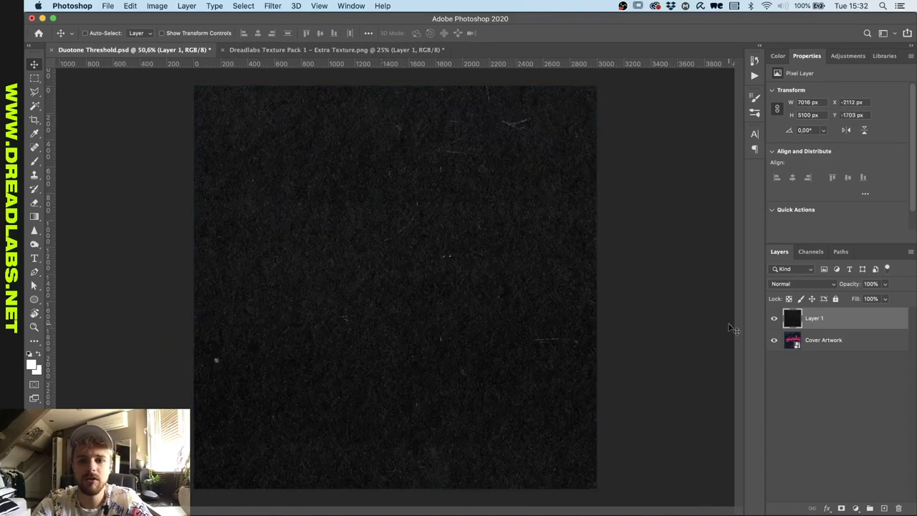
Step: Scale the texture down to about 68% and fit the whole canvas in view
key("super+t")
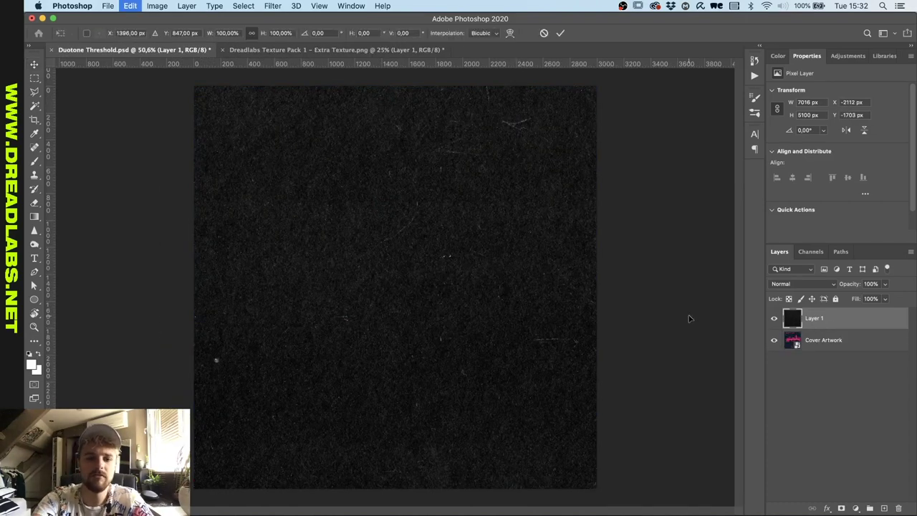
key("super+0")
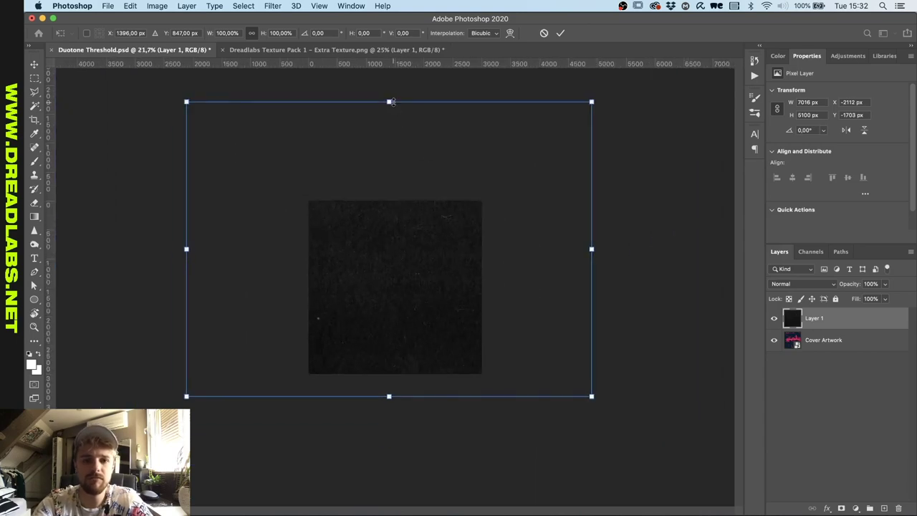
left_click_drag(390, 103, 398, 195)
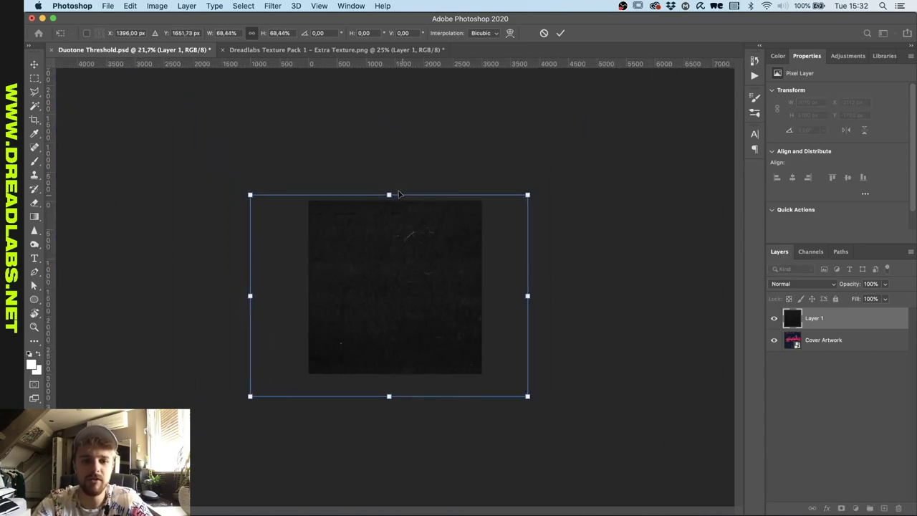
left_click(559, 32)
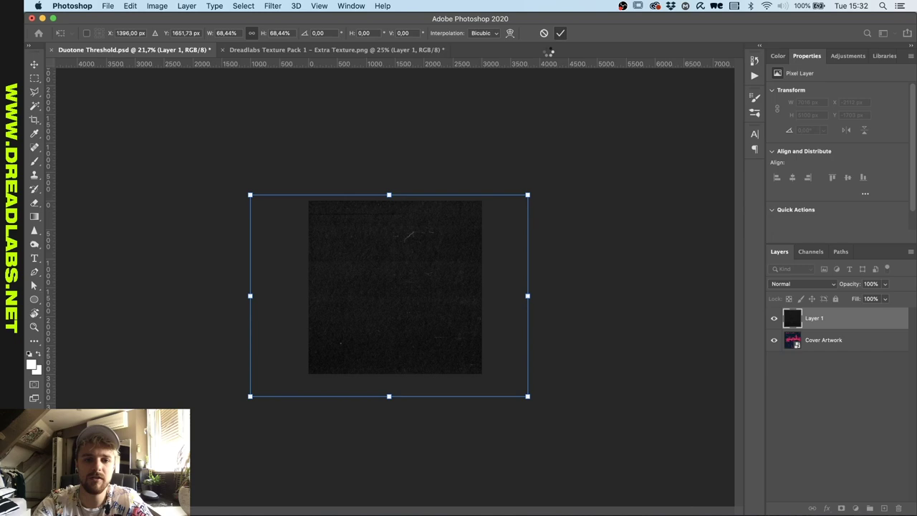
key("super+0")
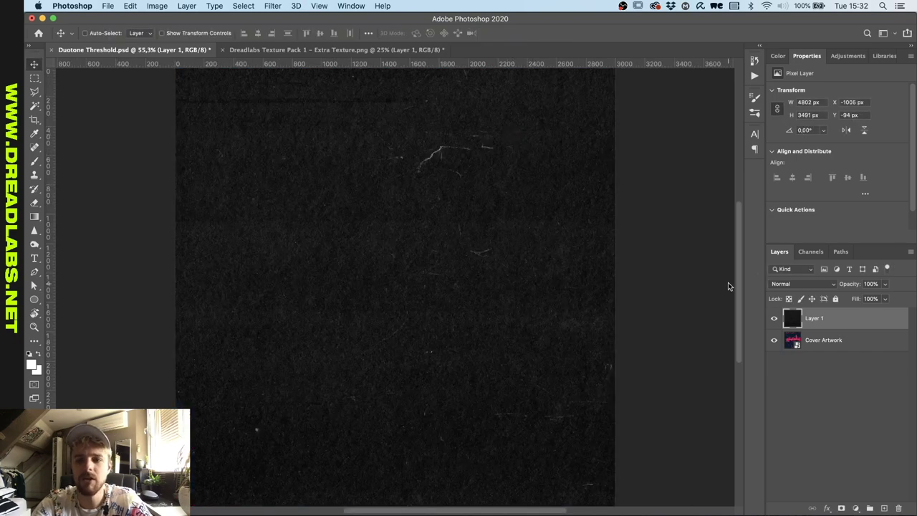
key("super+0")
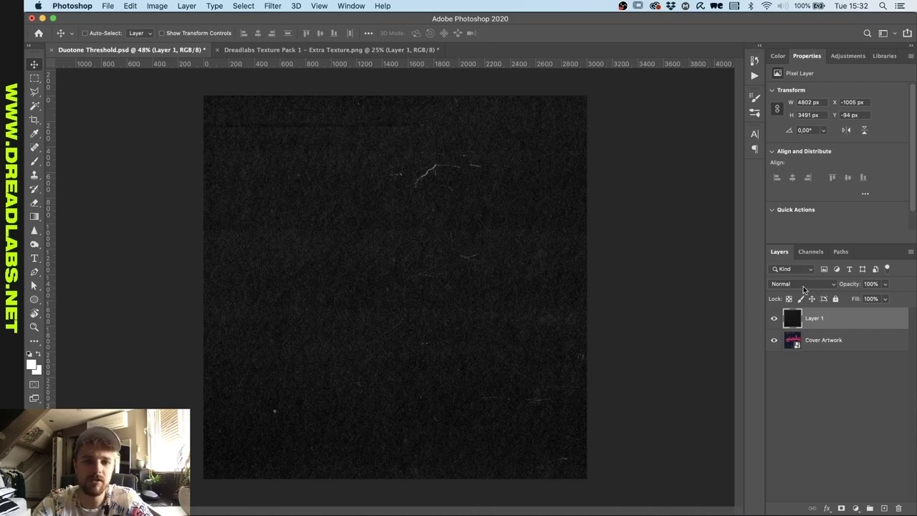
scroll(710, 315, "up", 2)
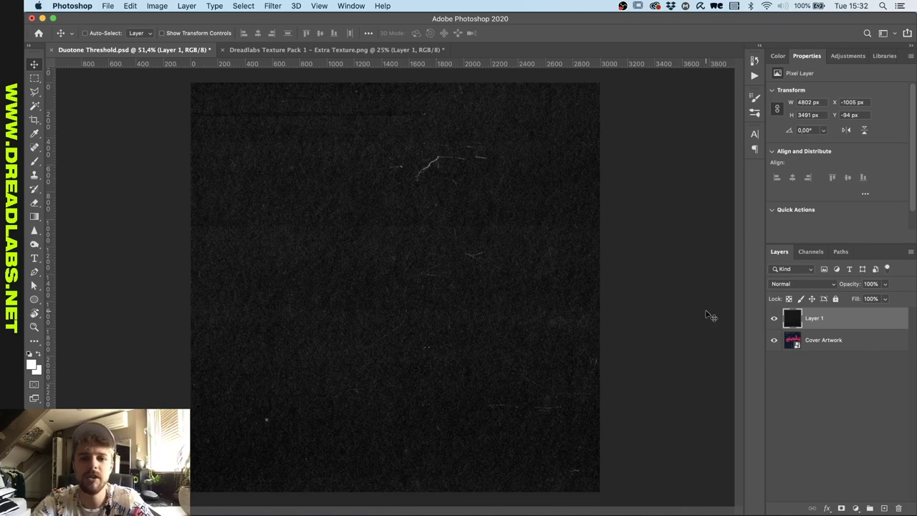
scroll(488, 224, "up", 8)
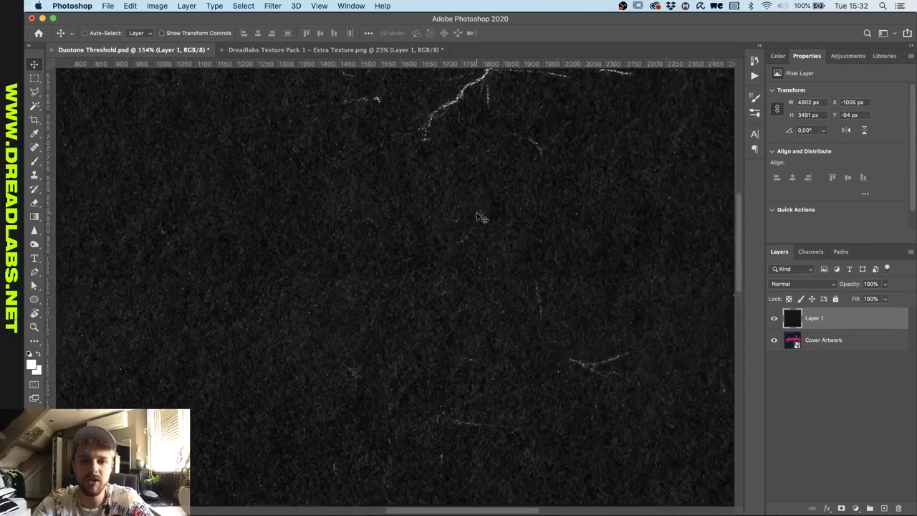
scroll(482, 217, "down", 2)
scroll(462, 176, "down", 5)
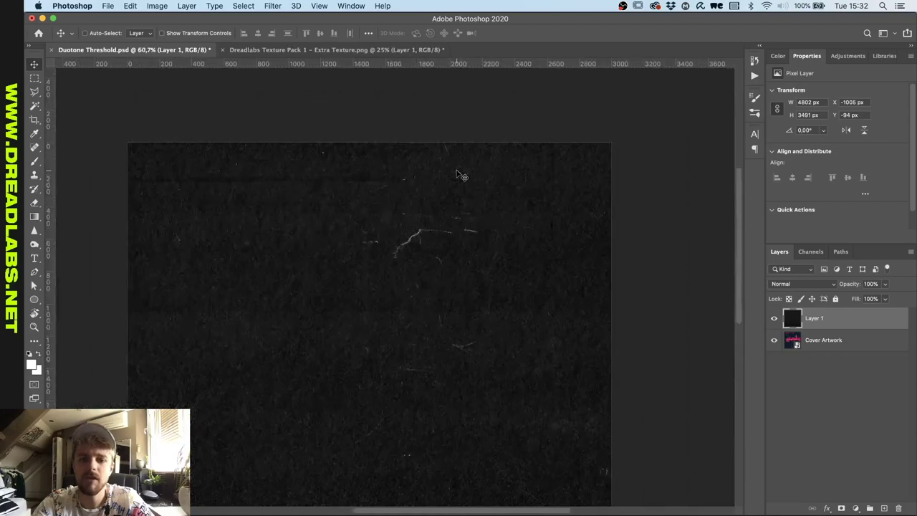
scroll(462, 176, "up", 2)
scroll(463, 177, "down", 3)
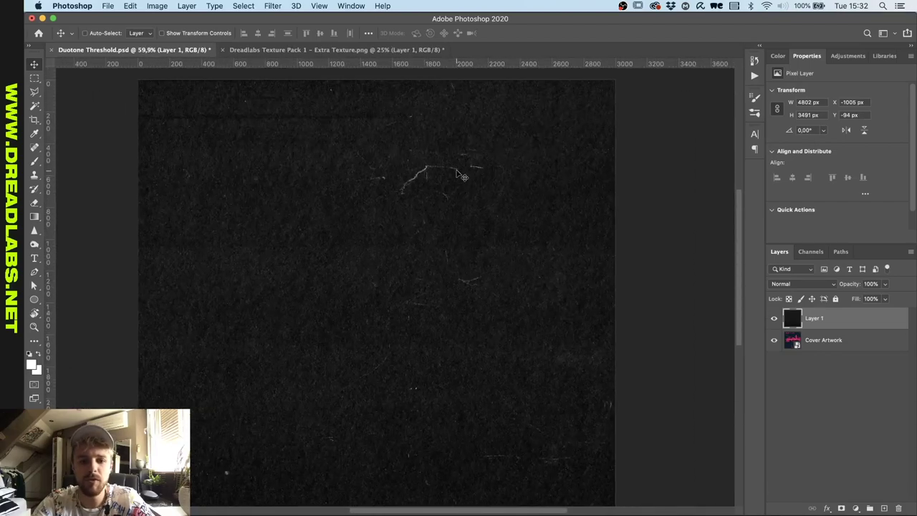
scroll(463, 176, "down", 2)
scroll(462, 177, "up", 1)
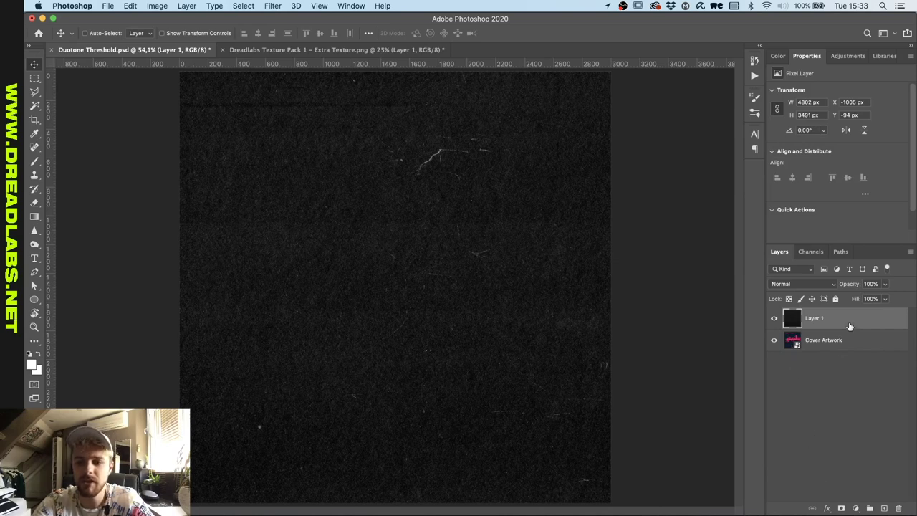
Step: Set the texture layer's blend mode to Lighten and zoom in to check the faint scratches
left_click(797, 284)
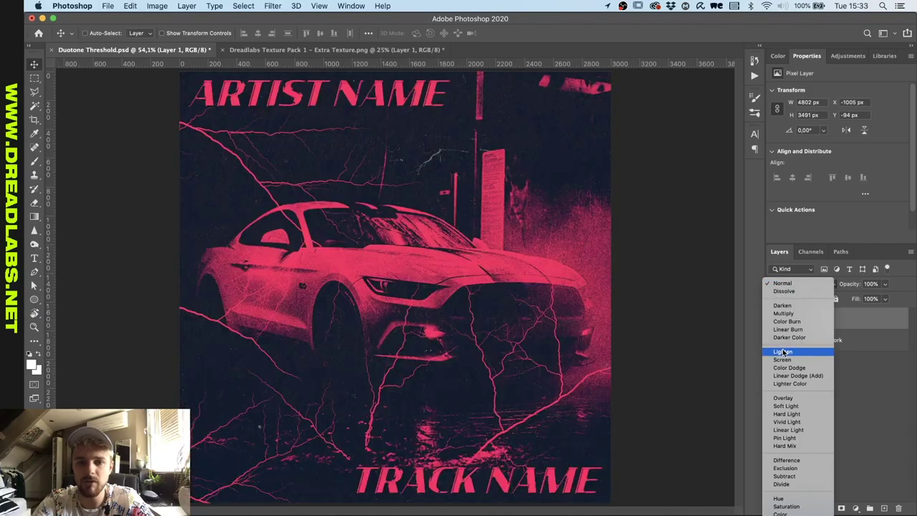
left_click(782, 351)
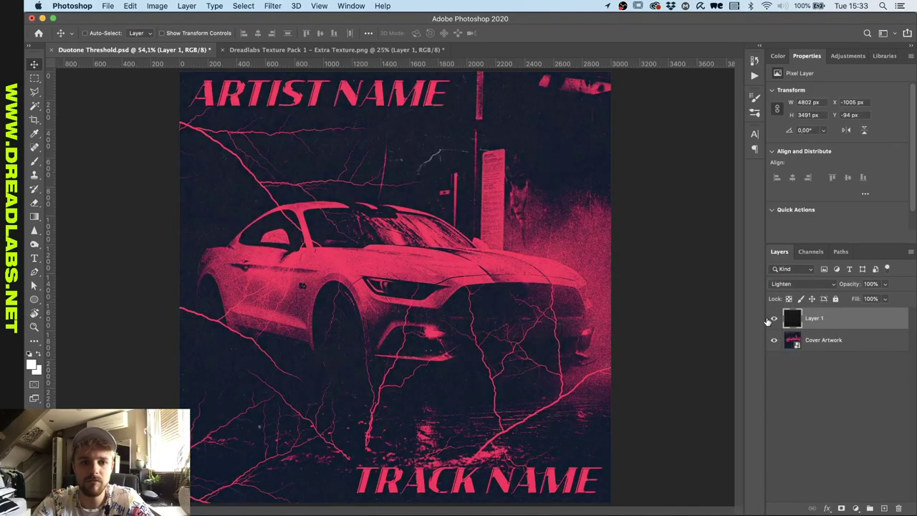
scroll(635, 319, "up", 1)
scroll(635, 319, "up", 10)
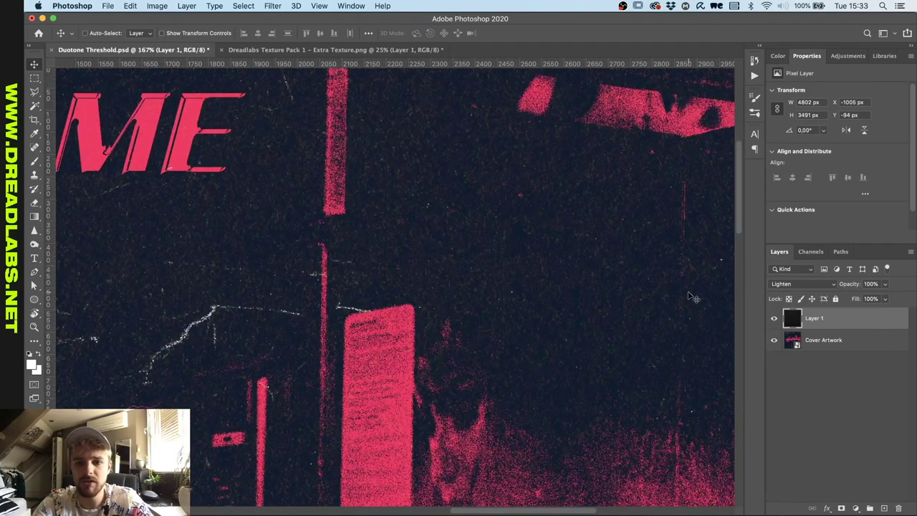
scroll(653, 313, "down", 12)
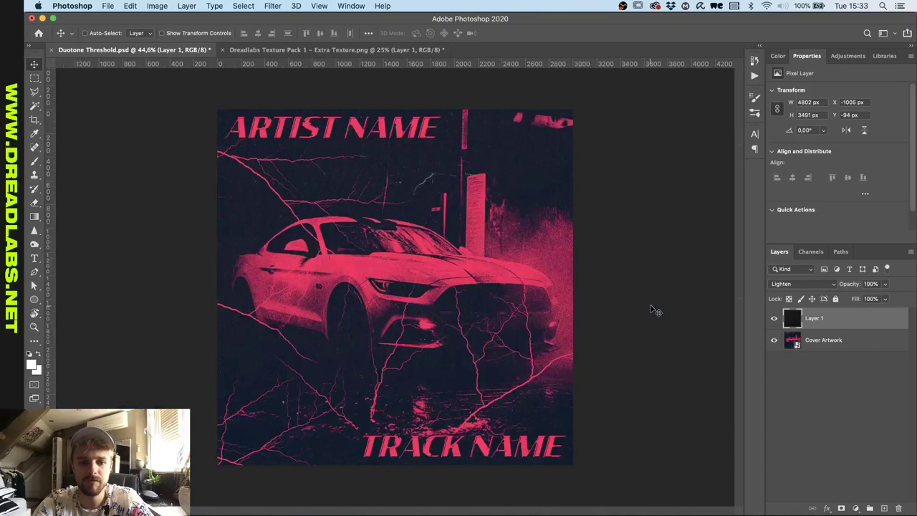
scroll(645, 319, "up", 2)
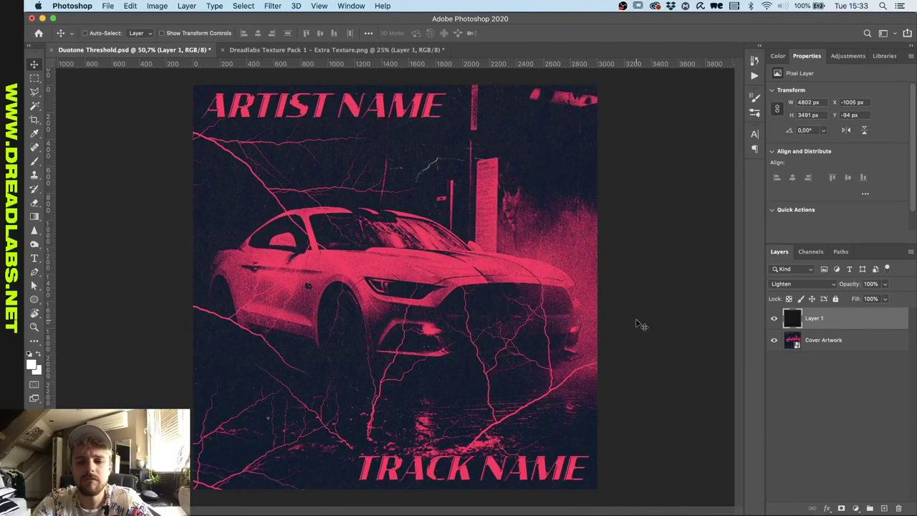
scroll(638, 323, "up", 1)
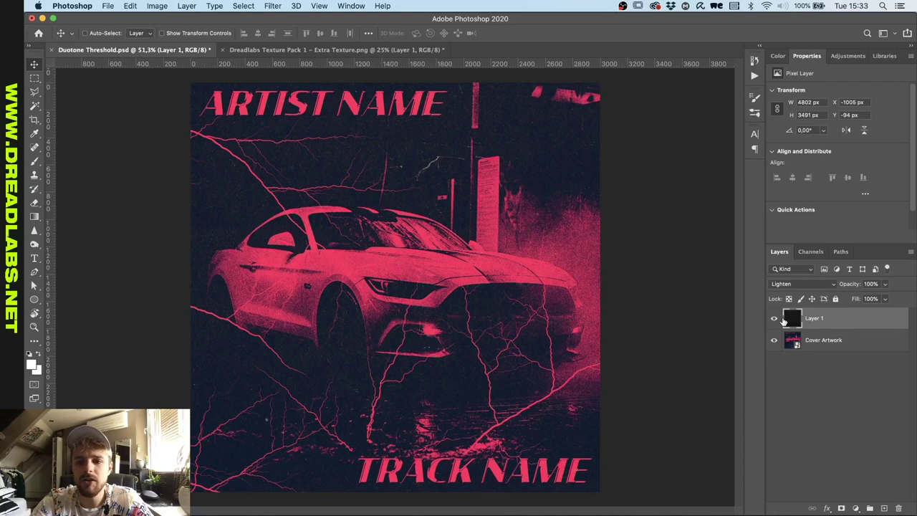
Step: Try Multiply blending on the texture and apply a Levels adjustment to it
left_click(782, 284)
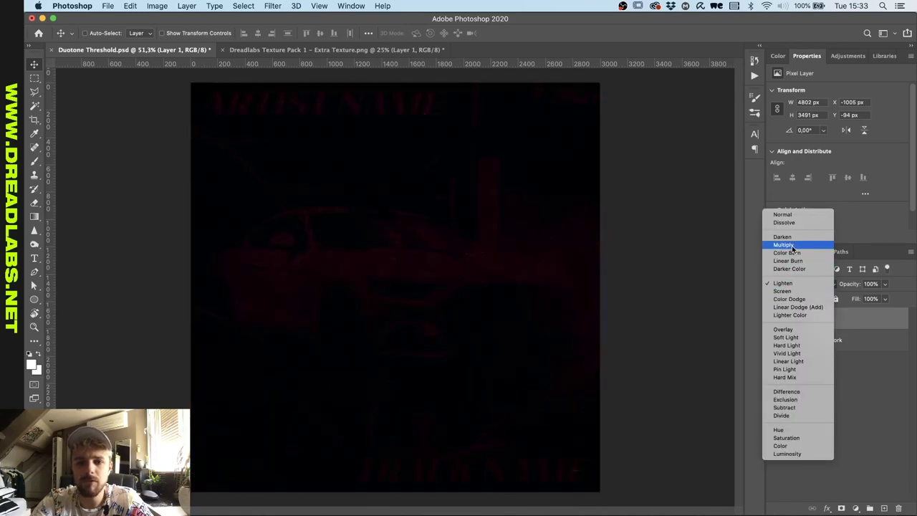
left_click(783, 245)
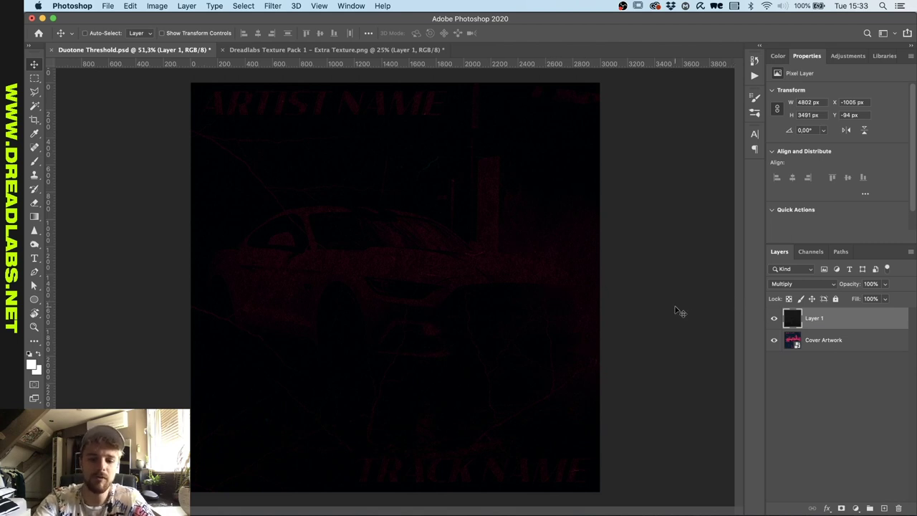
key("super+l")
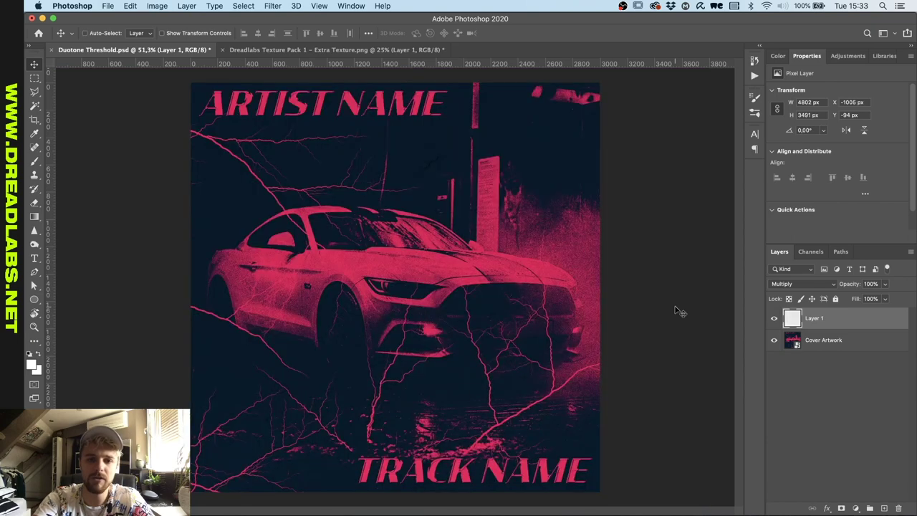
scroll(674, 308, "up", 2)
scroll(677, 311, "down", 2)
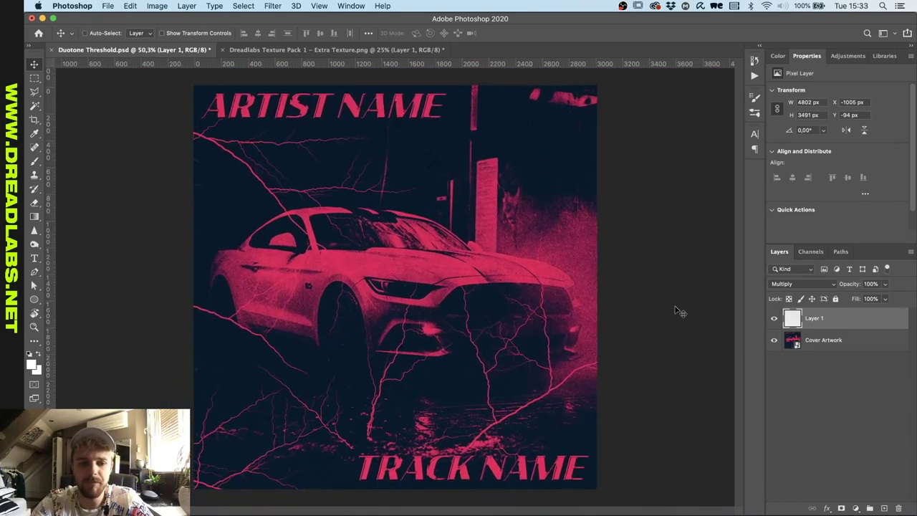
Step: Compare the texture at Normal blending, then set it back to Multiply
left_click(803, 291)
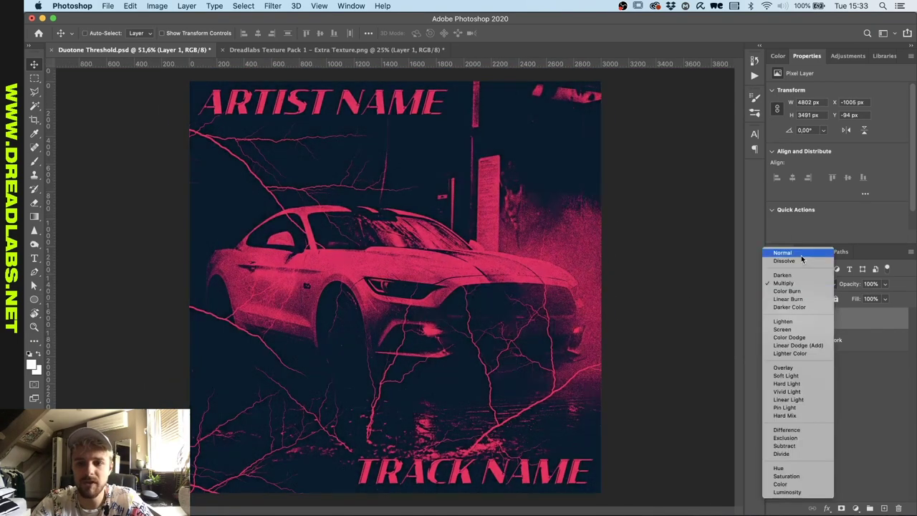
left_click(801, 254)
left_click(794, 283)
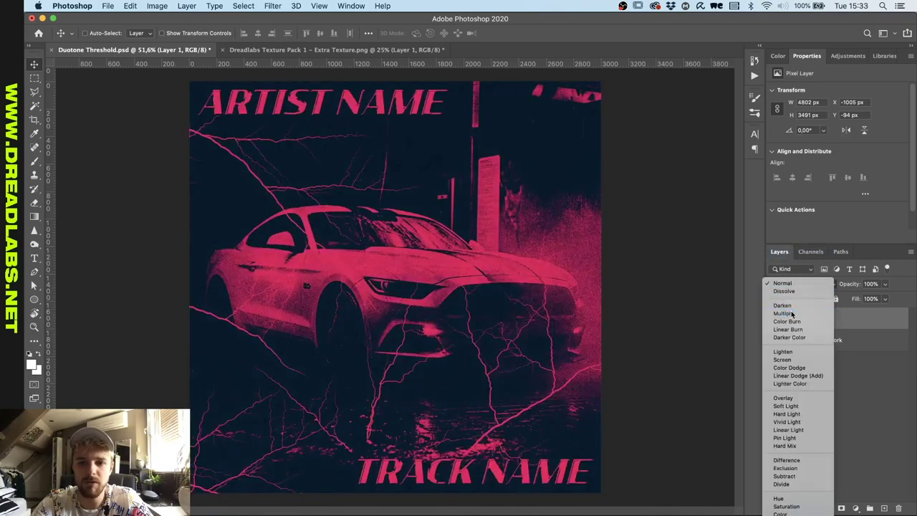
left_click(783, 313)
scroll(479, 250, "down", 5)
scroll(480, 251, "up", 10)
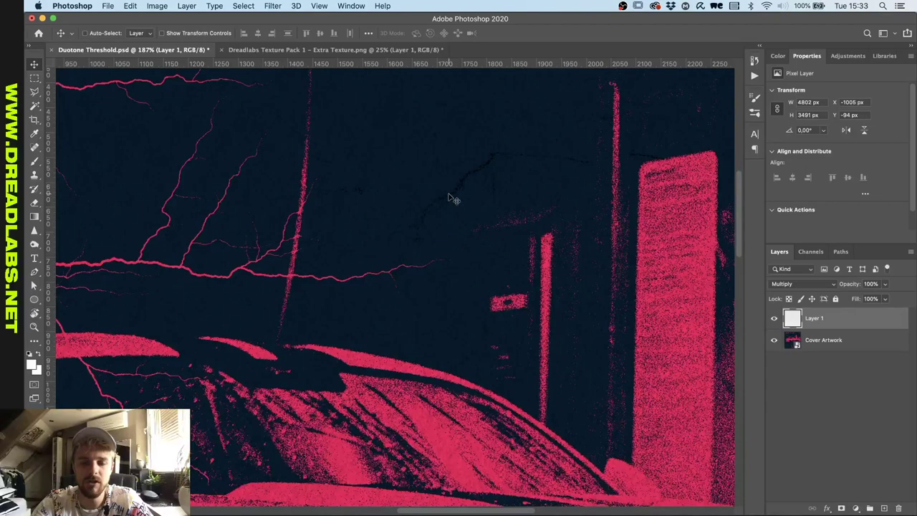
scroll(473, 206, "down", 5)
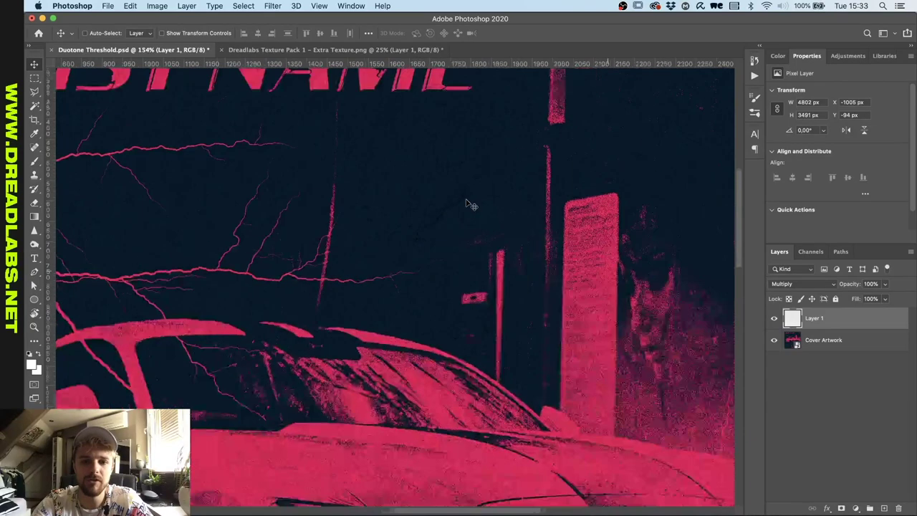
scroll(466, 204, "up", 3)
Step: Invert the texture layer to black and blend it with Lighten
key("super+0")
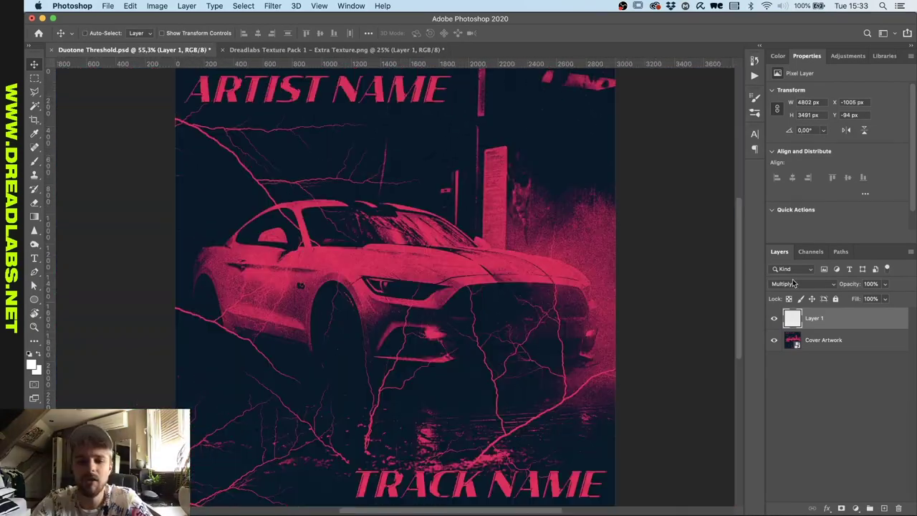
key("super+z")
key("super+shift+z")
key("super+i")
scroll(793, 283, "down", 4)
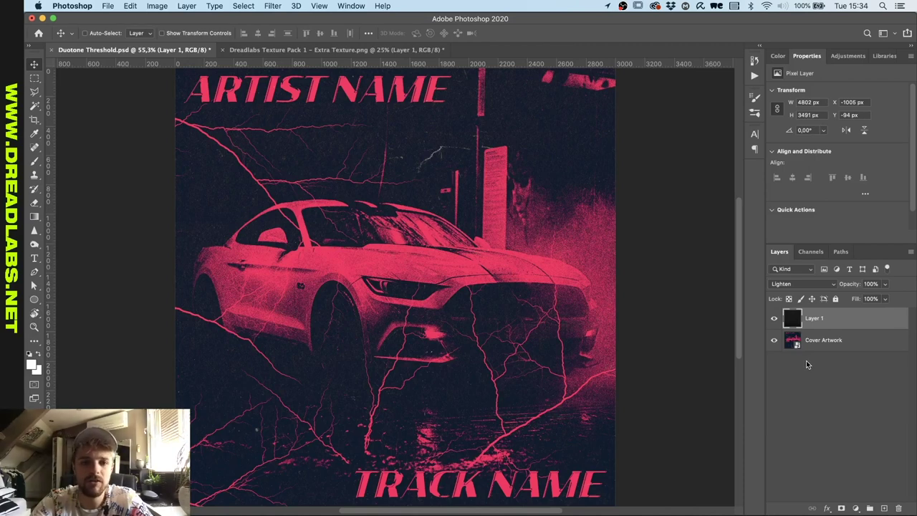
Step: Zoom out on the textured cover and bring Finder to the front
scroll(751, 381, "down", 1)
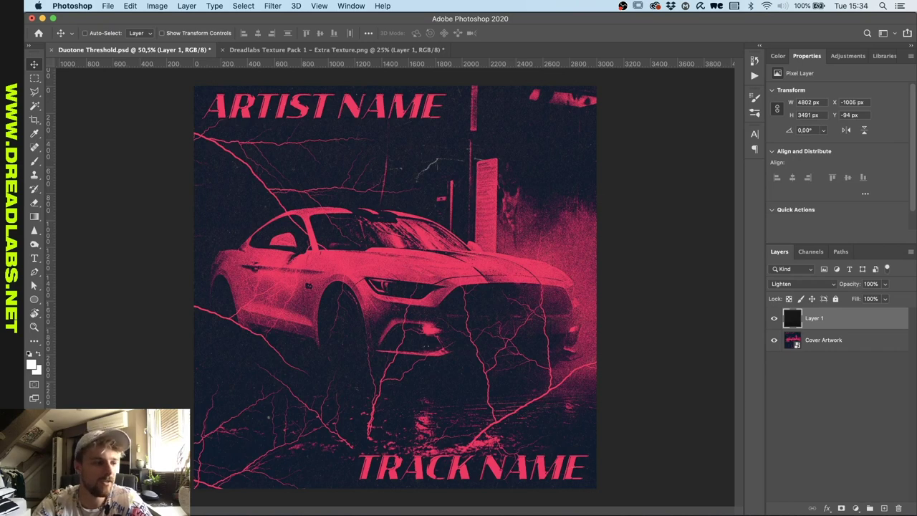
key("super+Tab")
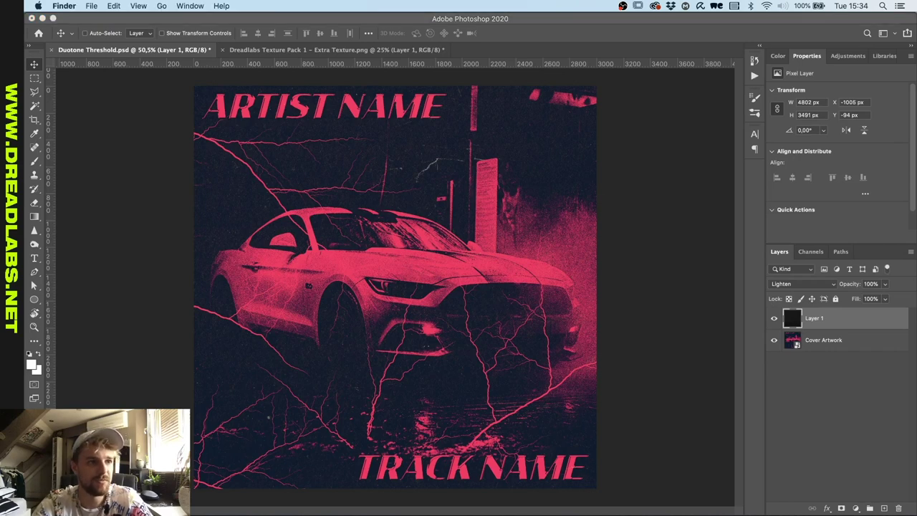
Step: Place Distressed Square Mockup.psd as a smart object over the cover and fit it in view
left_click_drag(502, 22, 525, 36)
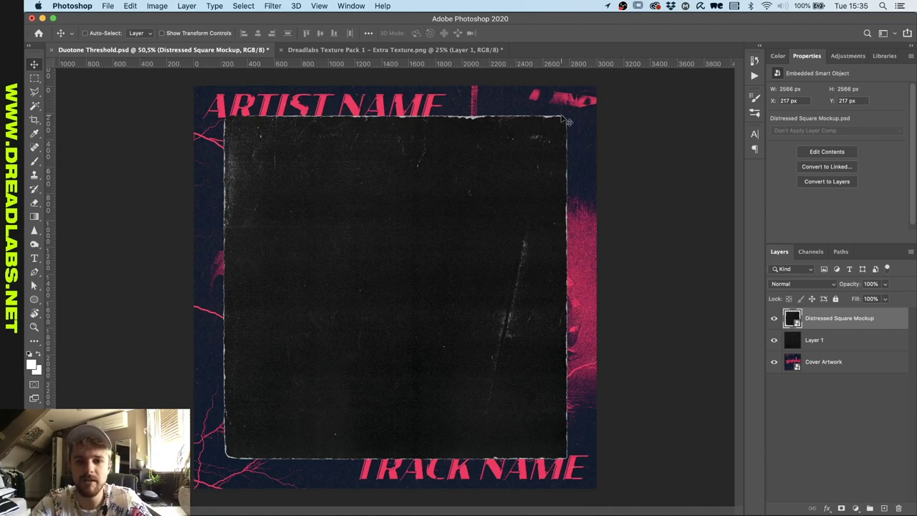
scroll(566, 122, "up", 5)
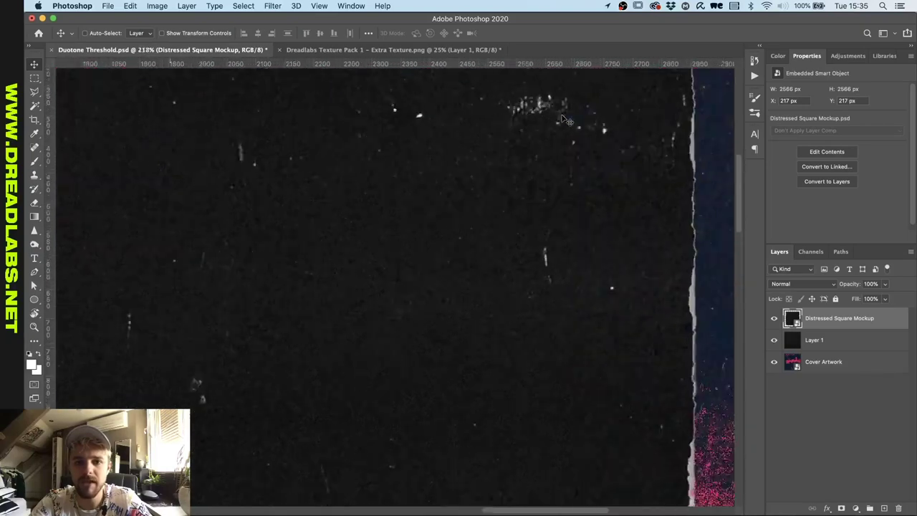
scroll(566, 122, "up", 2)
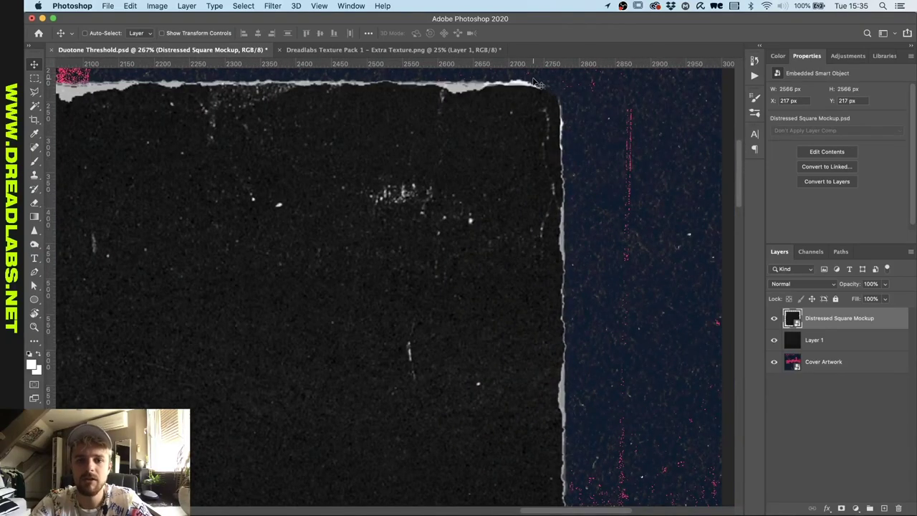
key("super+0")
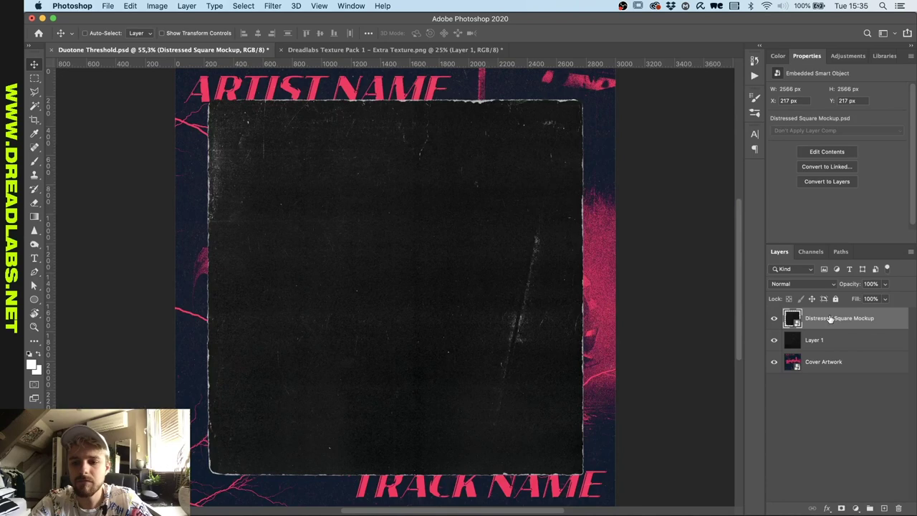
Step: Move the mockup below Cover Artwork, clip the artwork into it, and scale it to 87%
left_click_drag(842, 321, 840, 364)
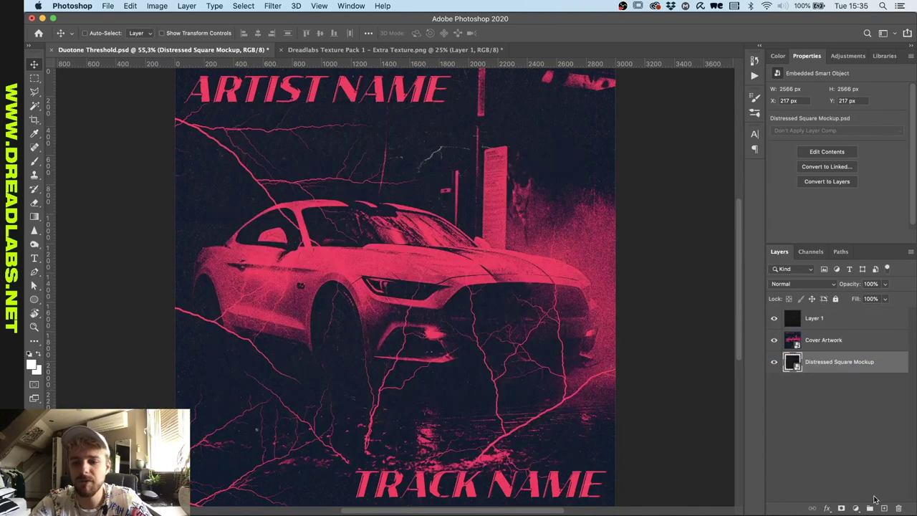
left_click(844, 351)
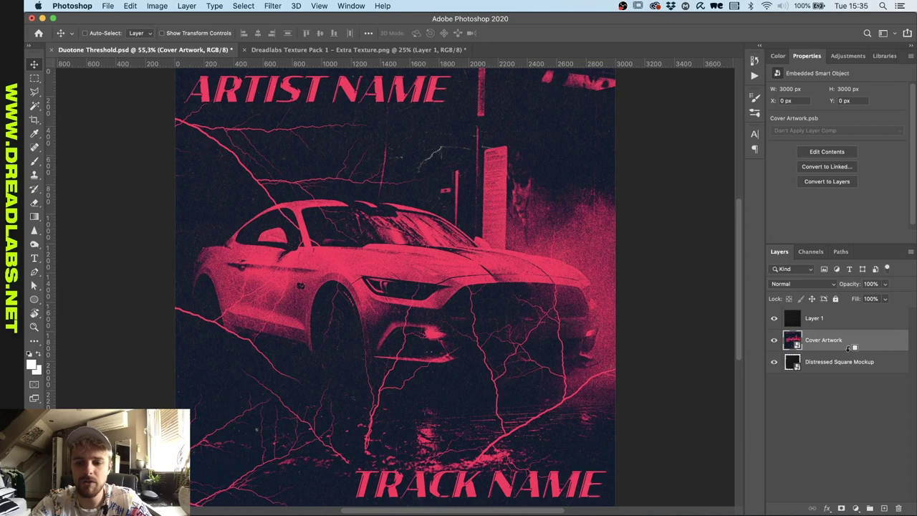
left_click(851, 351, "alt")
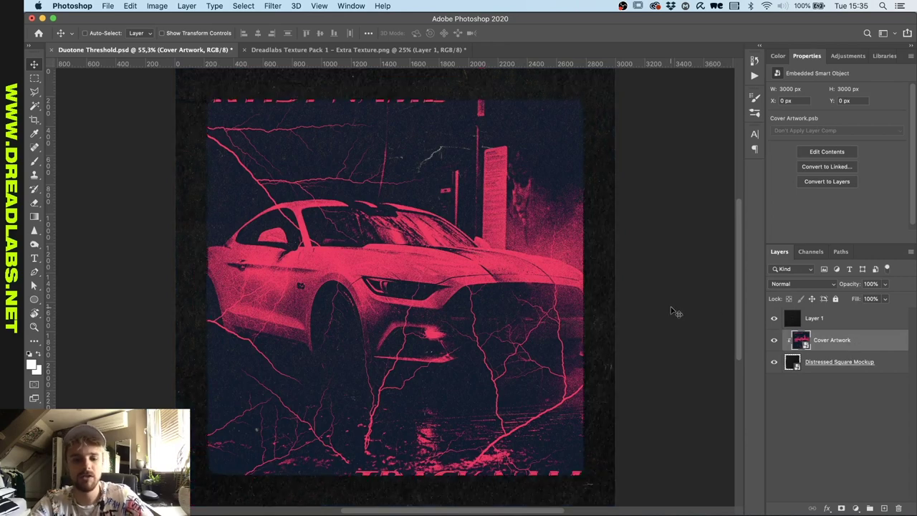
key("super+t")
left_click_drag(616, 286, 587, 296)
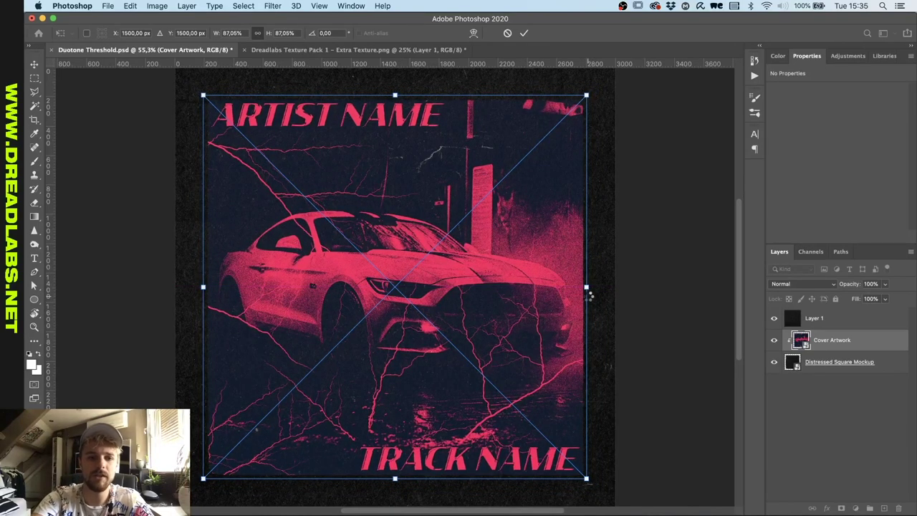
key("Return")
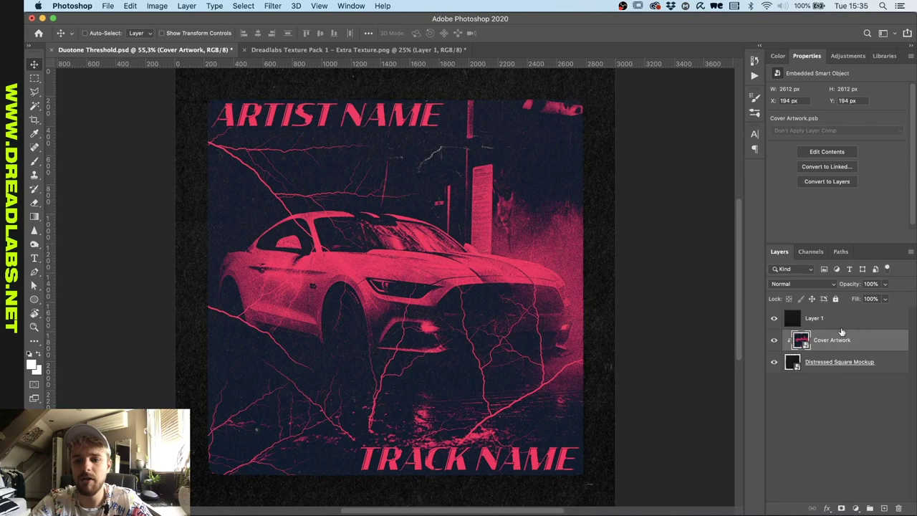
Step: Clip the Layer 1 texture to the artwork and select the mockup layer
left_click(801, 326)
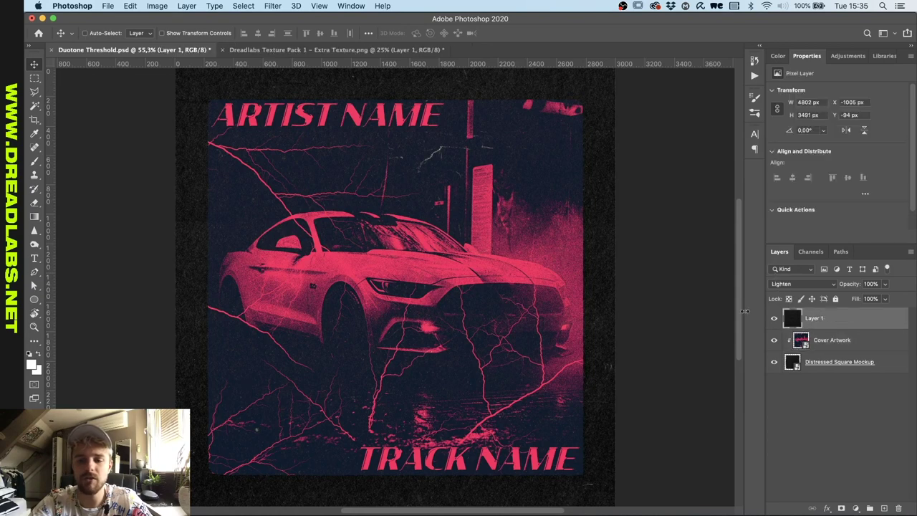
left_click(854, 326, "alt")
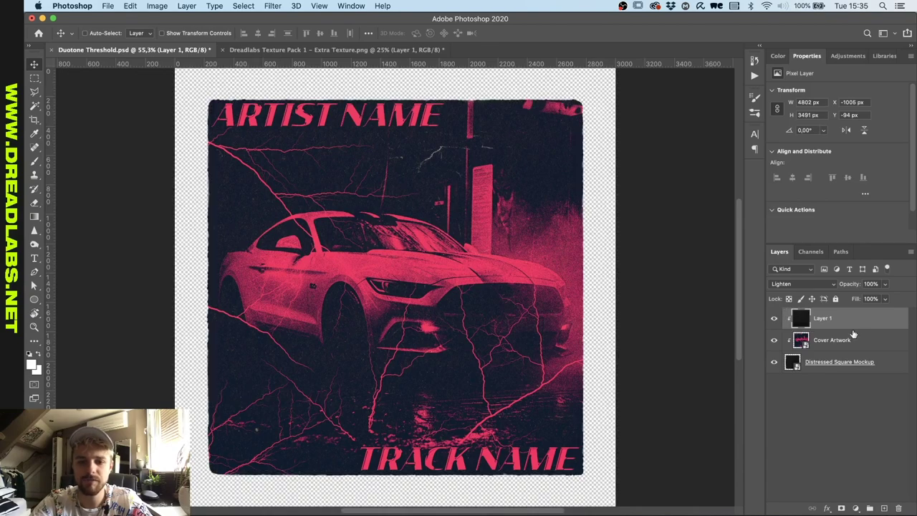
left_click(866, 366)
Step: Add a black-filled layer beneath the mockup, then select the mockup and Cover Artwork layers
left_click(886, 508, "super")
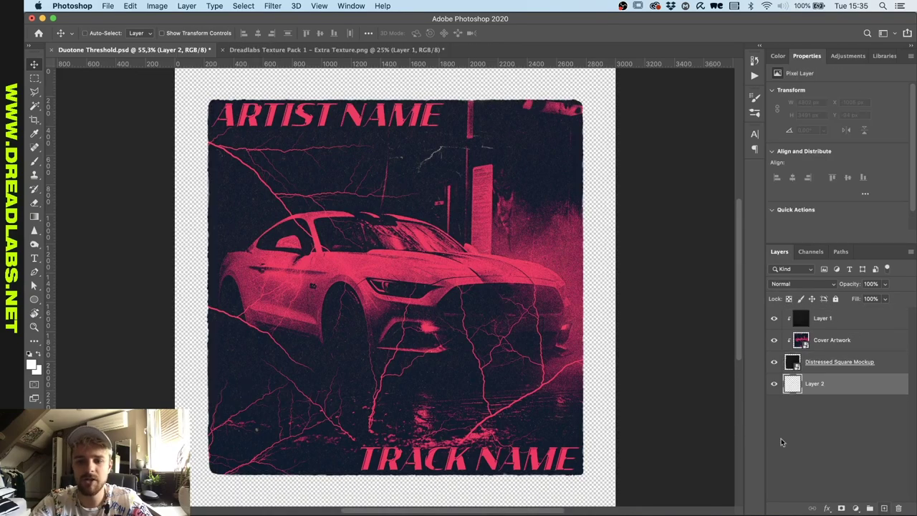
key("x")
key("shift+BackSpace")
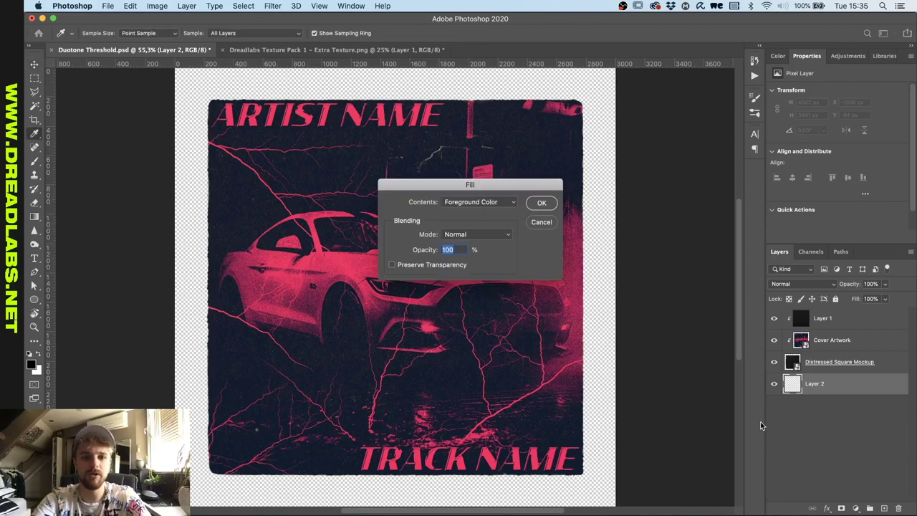
key("Return")
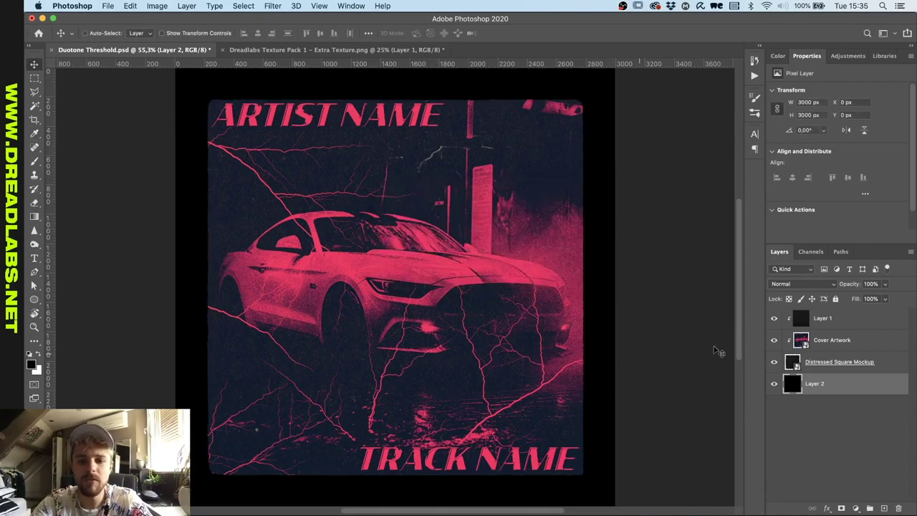
left_click(856, 363)
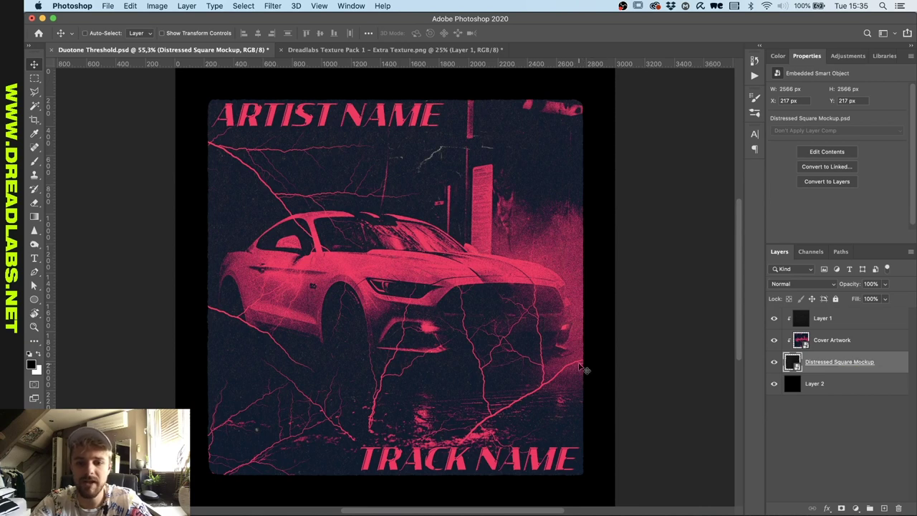
left_click(853, 343)
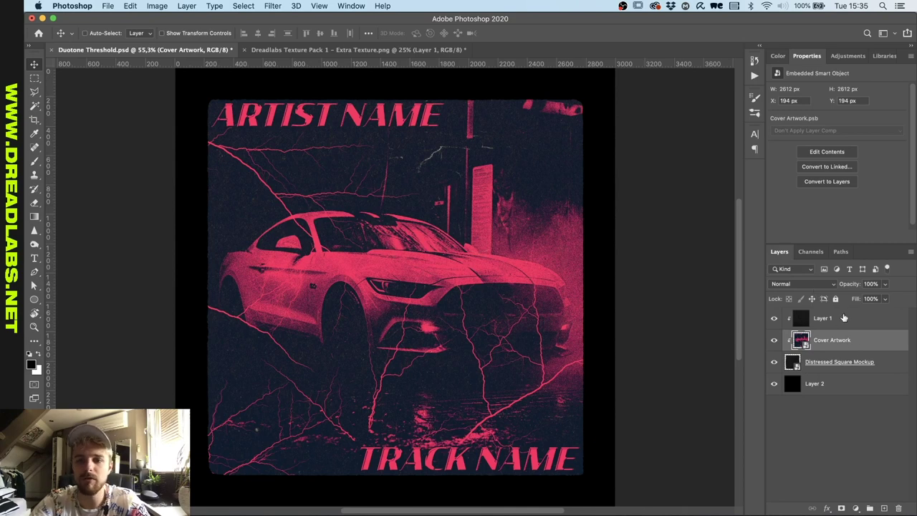
Step: Set Cover Artwork to Lighten, toggle the artwork and texture visibility back on, and select Layer 1
left_click(802, 284)
left_click(837, 350)
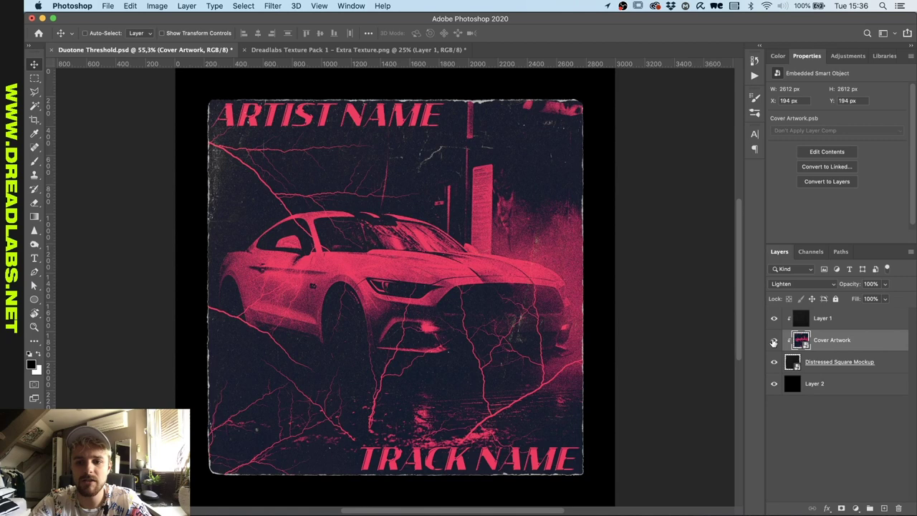
left_click_drag(774, 340, 774, 318)
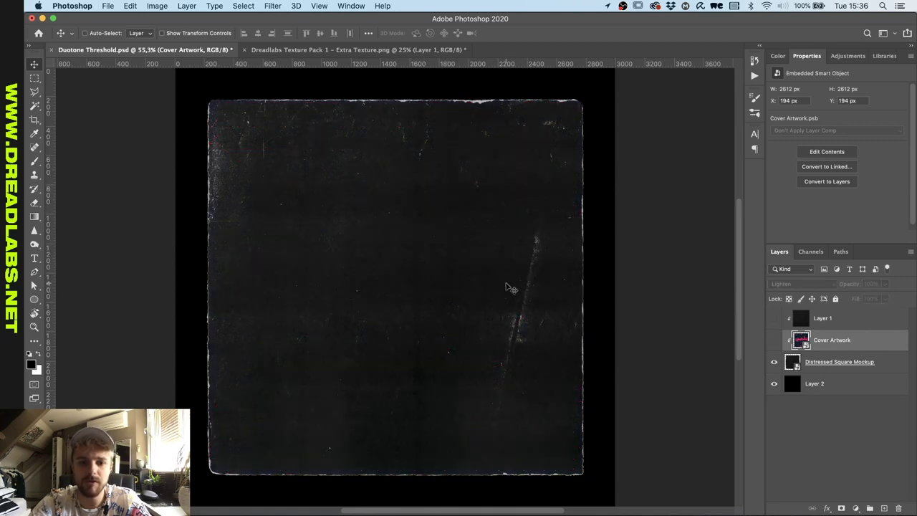
left_click_drag(774, 340, 774, 318)
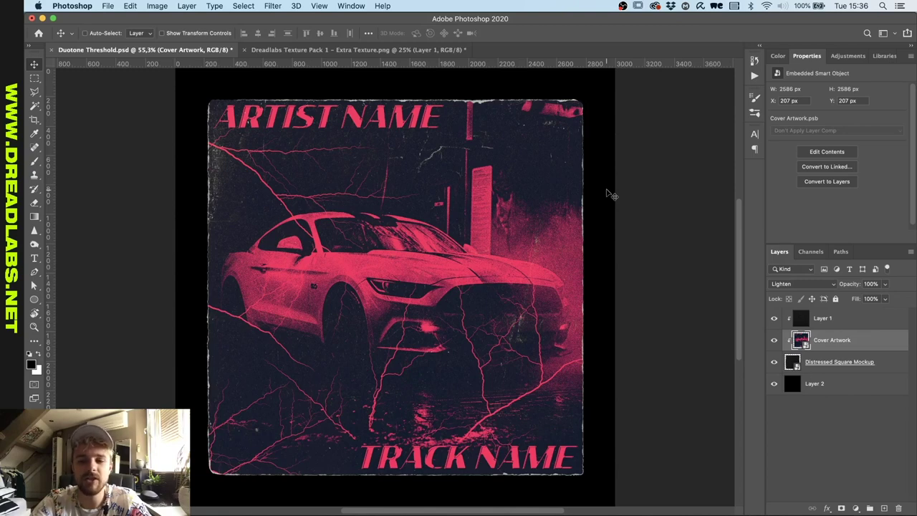
left_click(823, 318)
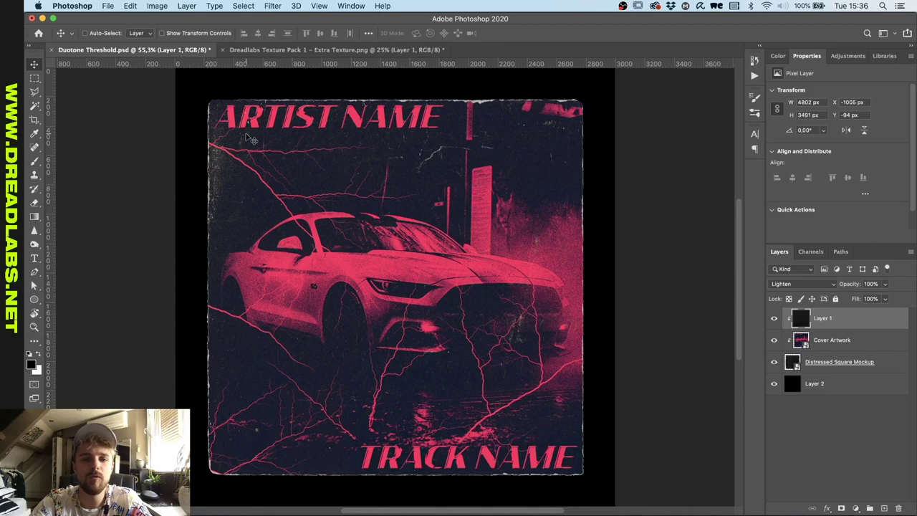
scroll(112, 157, "down", 2)
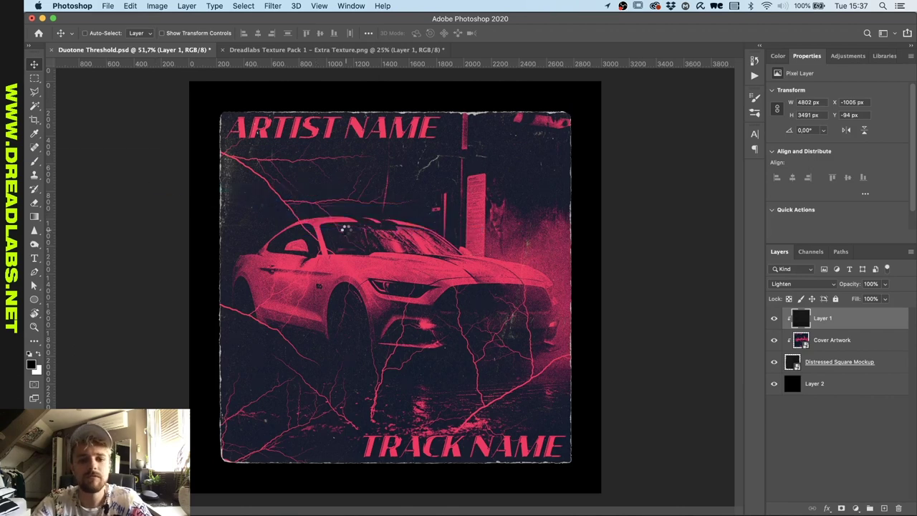
Step: Place the Plastic Sheet 3 - Low Detail texture and enlarge it across the cover
left_click_drag(346, 233, 348, 232)
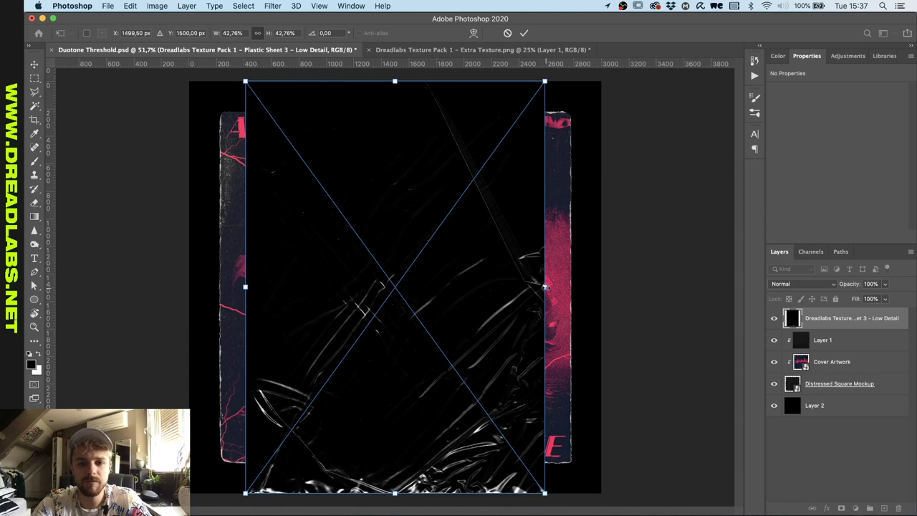
left_click_drag(544, 287, 580, 287)
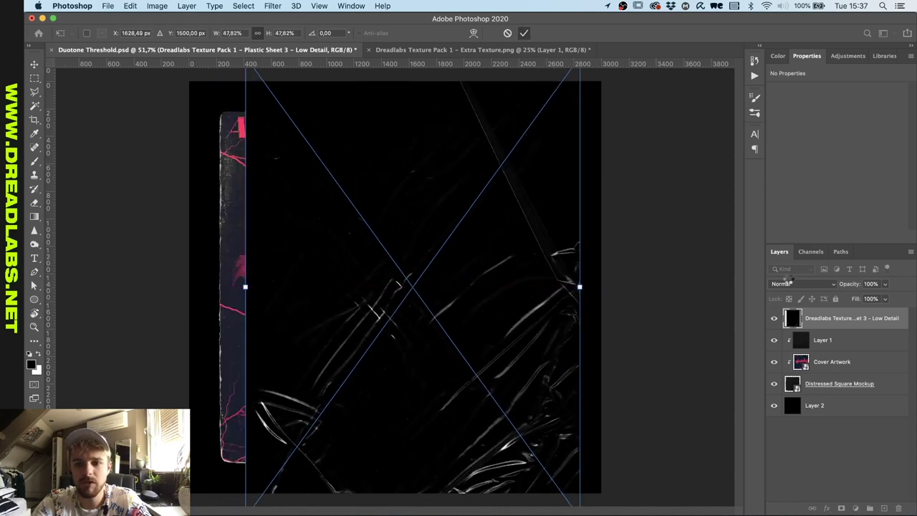
key("Return")
Step: Blend the plastic texture with Lighten and clip it to the artwork below
left_click(788, 284)
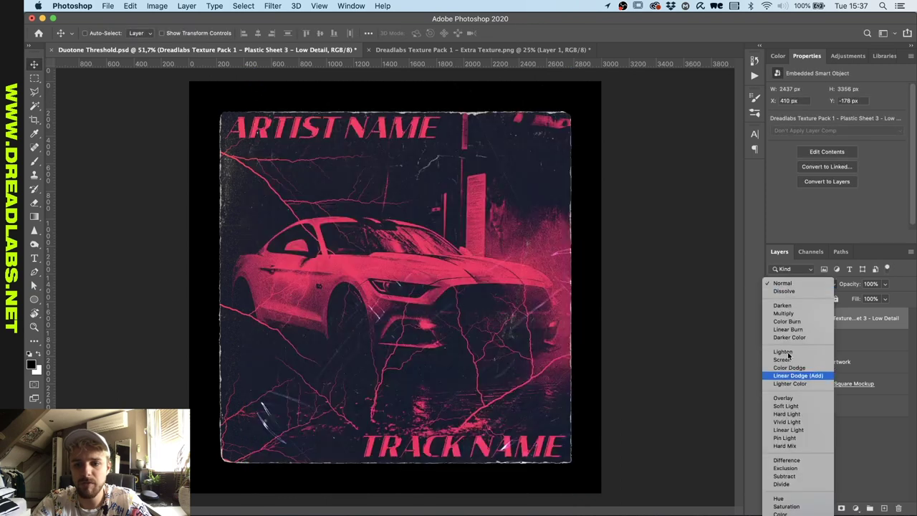
left_click(783, 352)
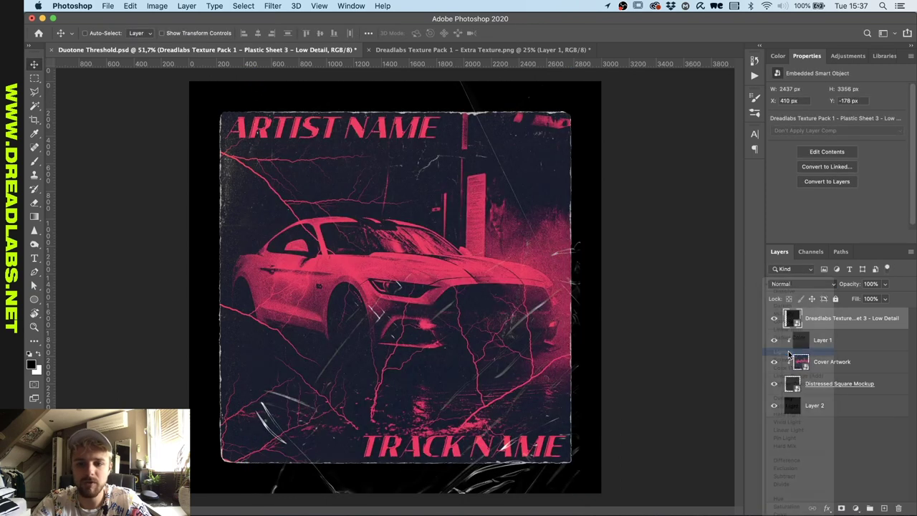
left_click(831, 326, "alt")
scroll(509, 355, "down", 3)
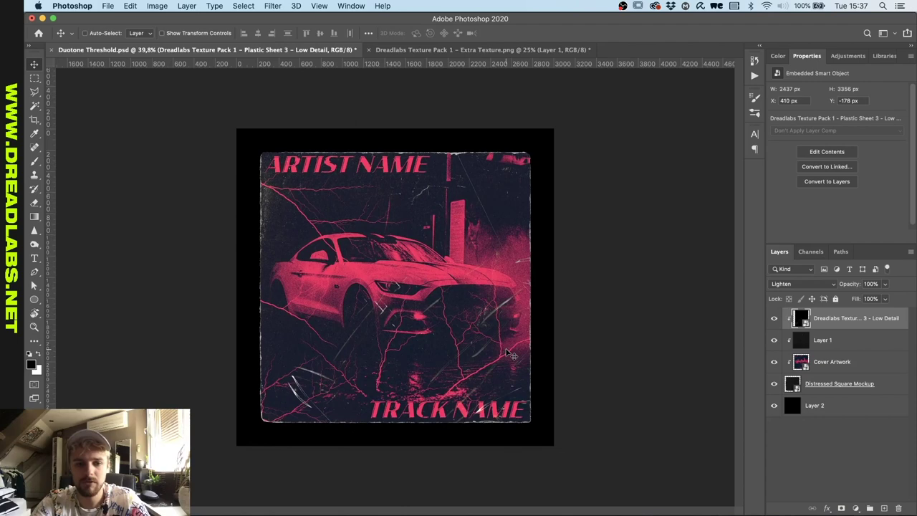
key("super+t")
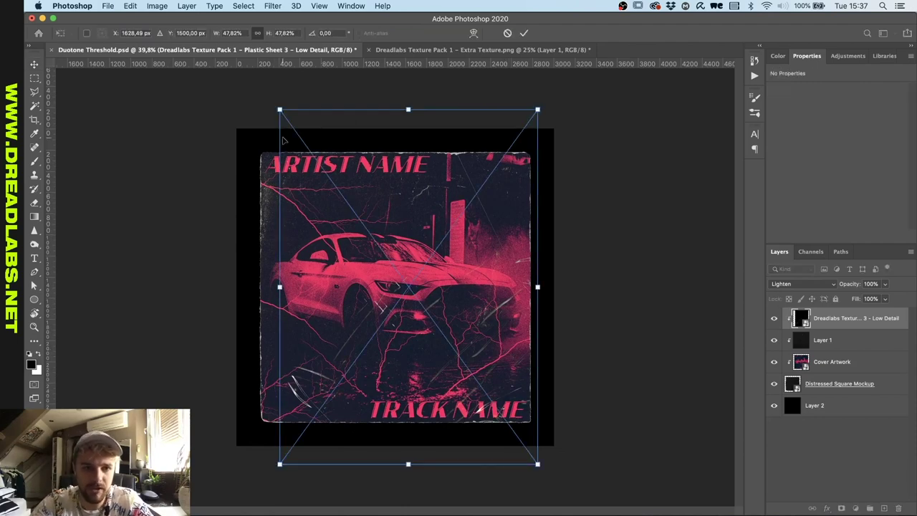
key("Return")
scroll(674, 188, "up", 2)
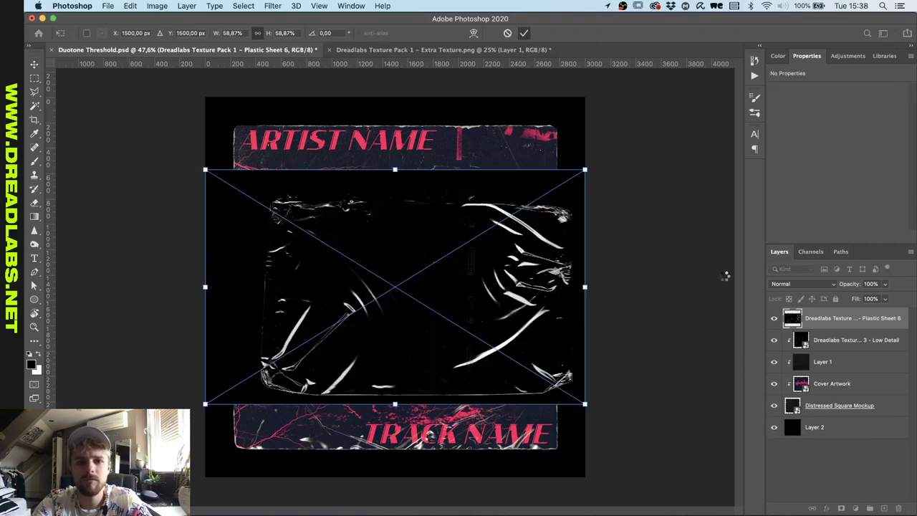
Step: Place Plastic Sheet 6, blend it with Lighten, and clip it to the cover layer
key("Return")
left_click(787, 284)
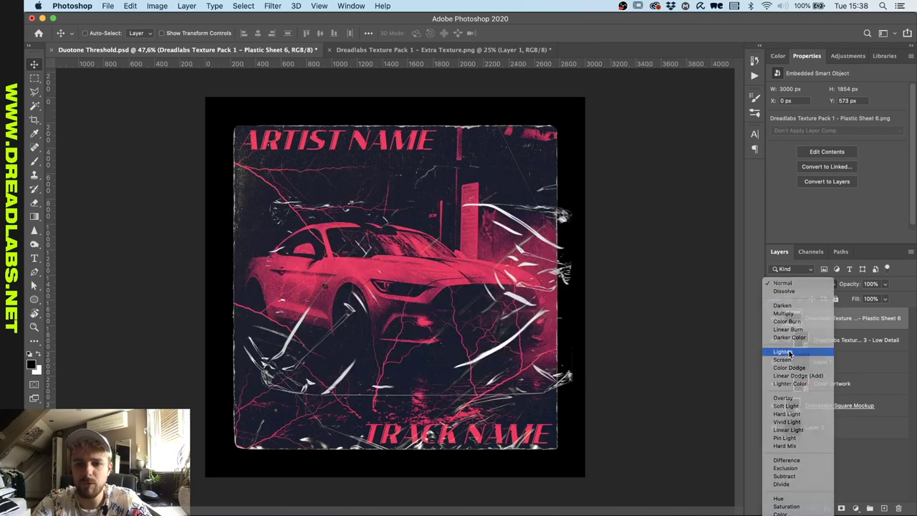
left_click(808, 348)
left_click(829, 331, "alt")
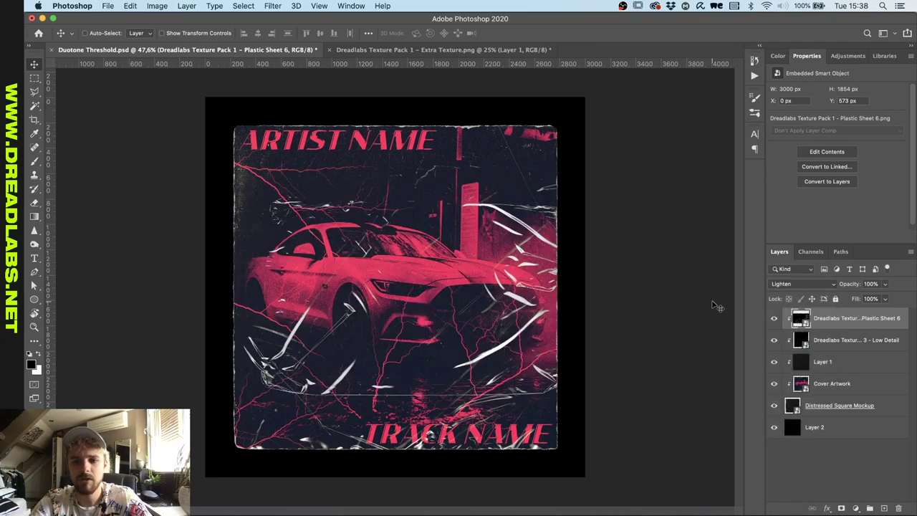
Step: Rotate Plastic Sheet 6 180°, shift it up-right and resize it, then set it to Normal
key("super+t")
left_click_drag(609, 155, 349, 315)
left_click_drag(414, 248, 439, 183)
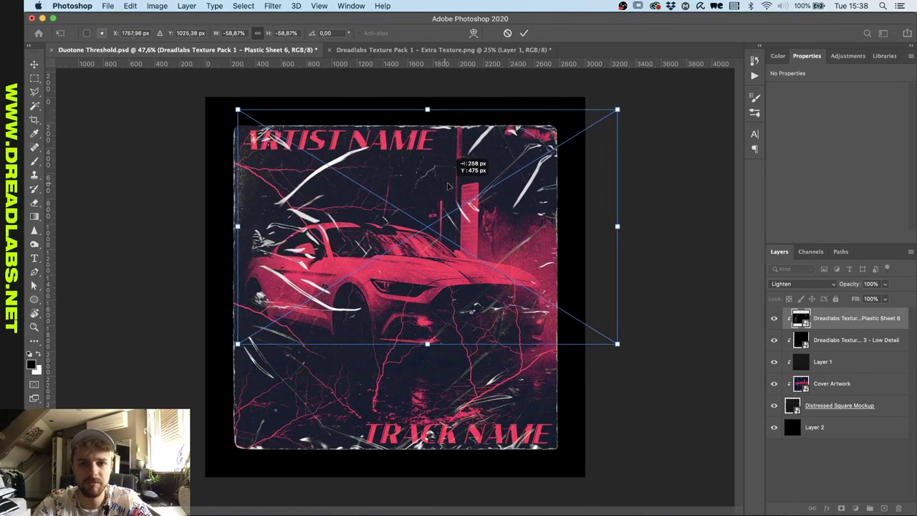
left_click_drag(235, 343, 213, 348)
key("Return")
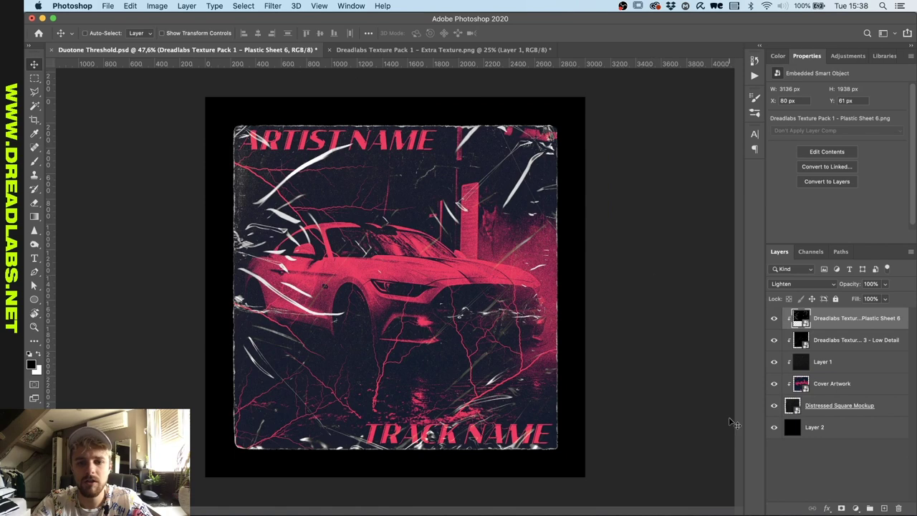
left_click(805, 284)
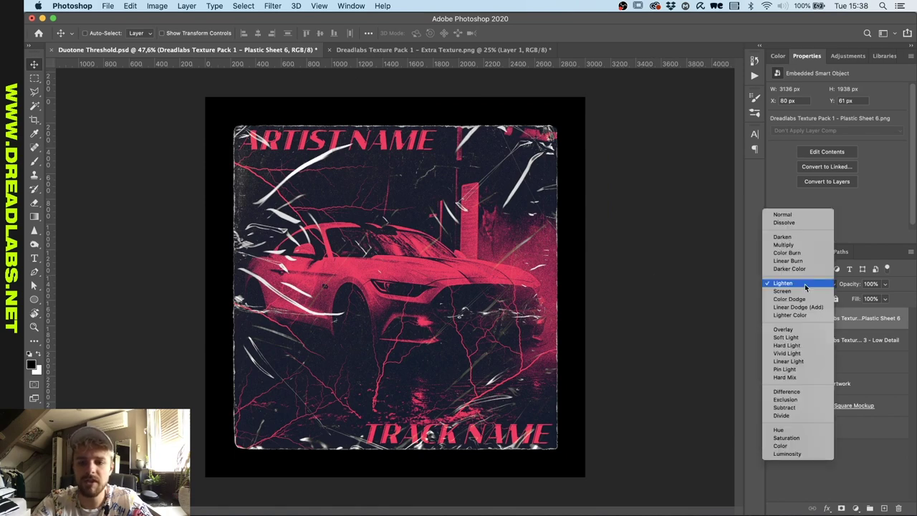
left_click(801, 217)
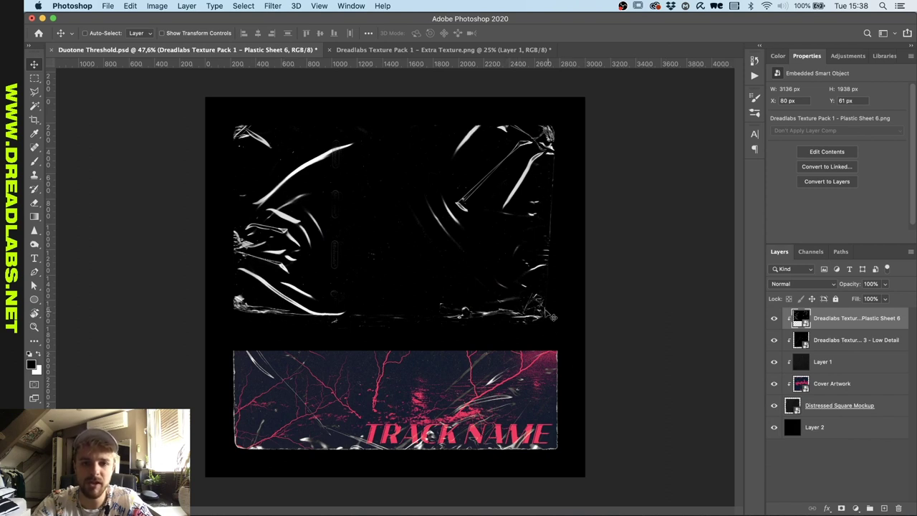
Step: Mask out Plastic Sheet 6's lower part with a black brush and return it to Lighten
left_click(843, 508)
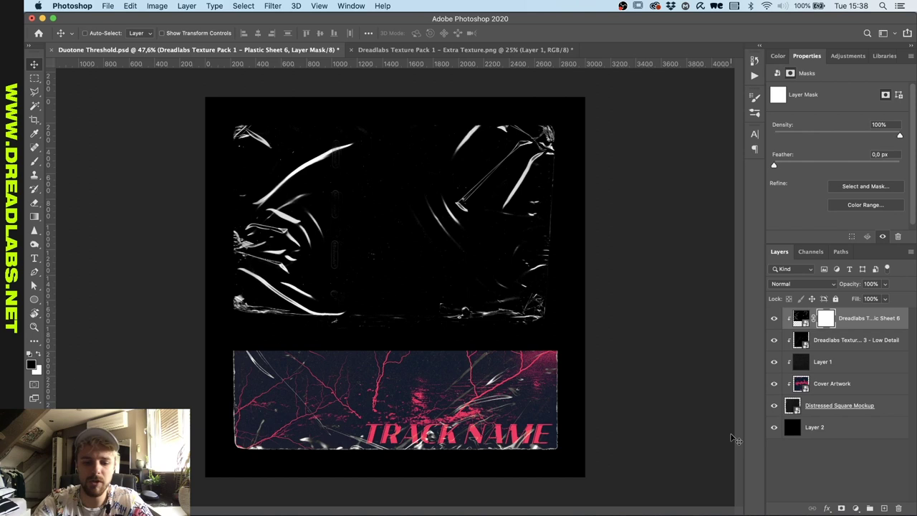
key("b")
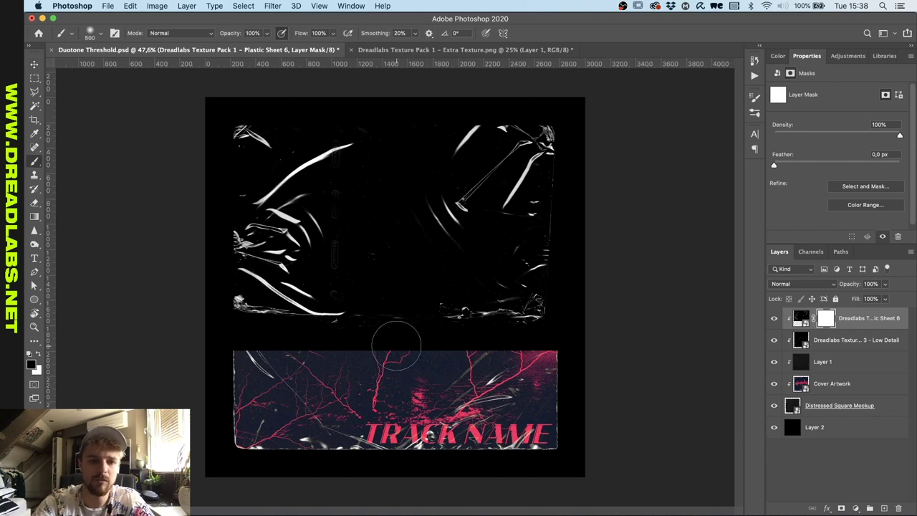
mouse_move(396, 346)
left_mouse_down()
mouse_move(364, 339)
mouse_move(240, 348)
mouse_move(243, 320)
mouse_move(220, 297)
mouse_move(269, 336)
mouse_move(367, 365)
mouse_move(483, 361)
mouse_move(536, 317)
mouse_move(488, 346)
mouse_move(499, 328)
mouse_move(470, 328)
mouse_move(457, 316)
mouse_move(454, 334)
mouse_move(449, 318)
mouse_move(473, 342)
mouse_move(450, 319)
mouse_move(571, 347)
mouse_move(445, 358)
mouse_move(432, 335)
left_mouse_up()
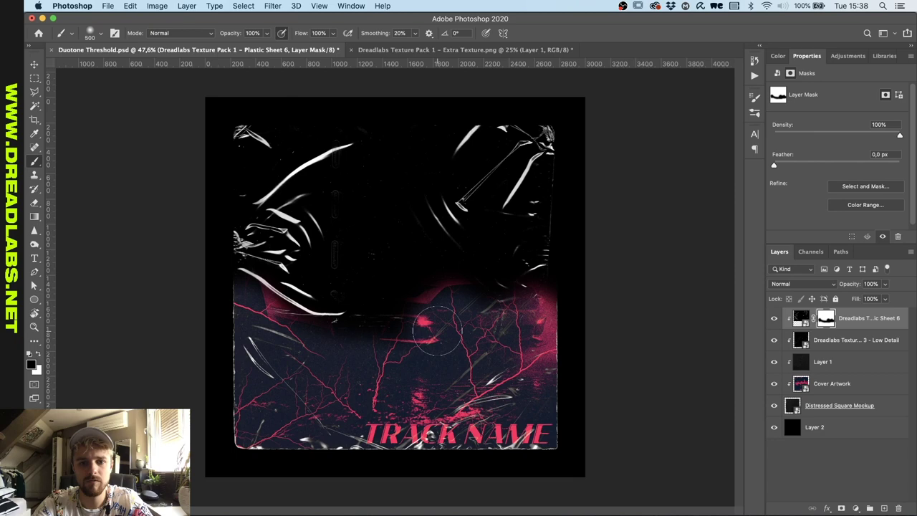
left_click(796, 285)
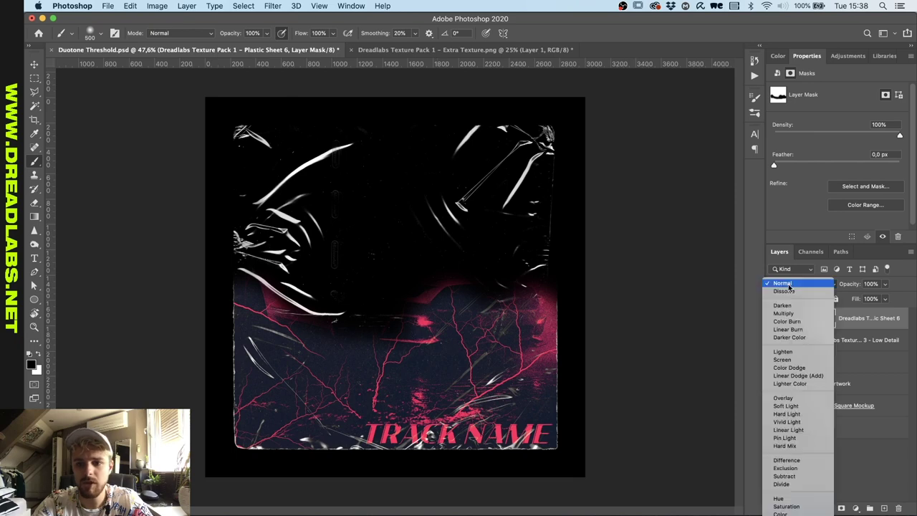
left_click(783, 352)
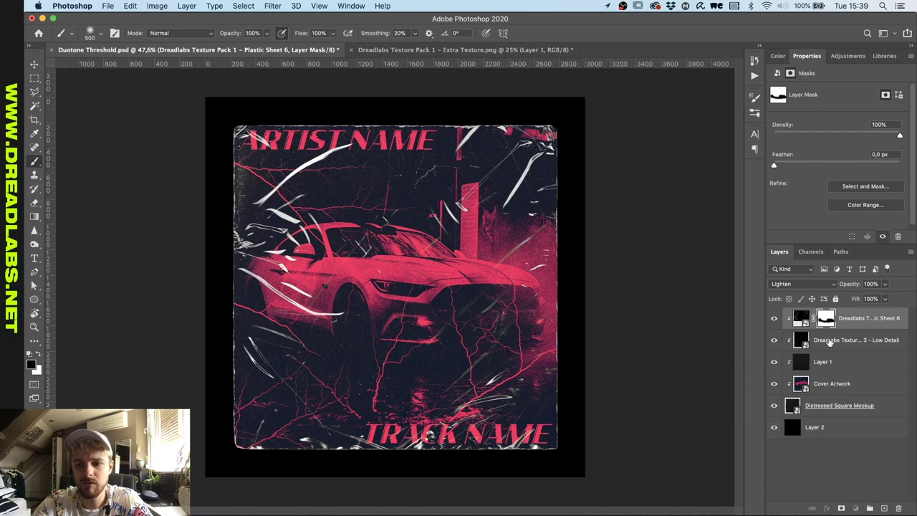
Step: Add a mask to the Low Detail layer and paint out the texture over the car's front
left_click(829, 341)
left_click(842, 508)
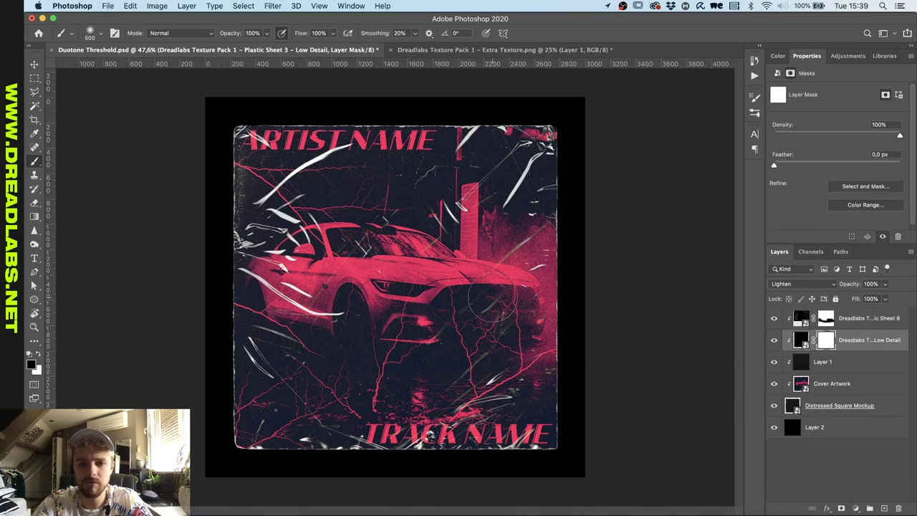
mouse_move(492, 301)
left_mouse_down()
mouse_move(466, 312)
mouse_move(430, 349)
mouse_move(462, 318)
mouse_move(493, 320)
mouse_move(351, 319)
mouse_move(336, 308)
mouse_move(310, 322)
mouse_move(344, 307)
mouse_move(299, 299)
left_mouse_up()
left_click(826, 320)
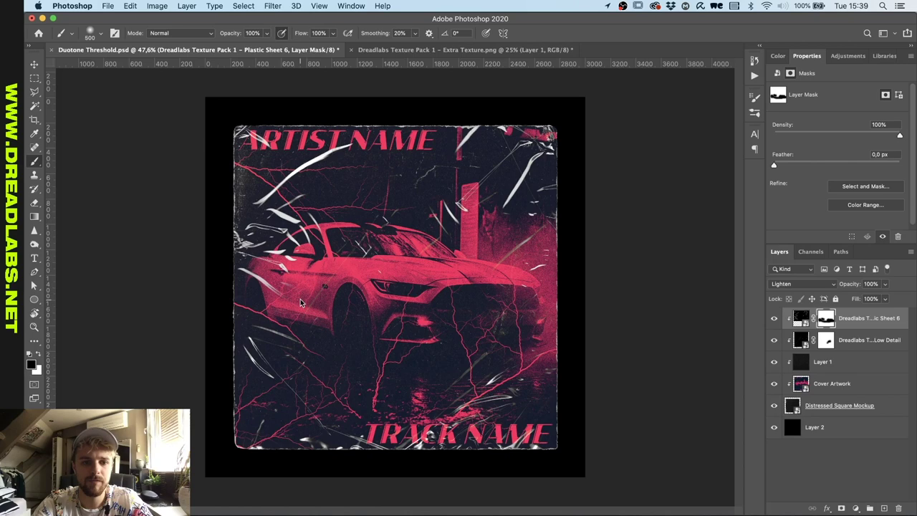
key("alt+bracketleft")
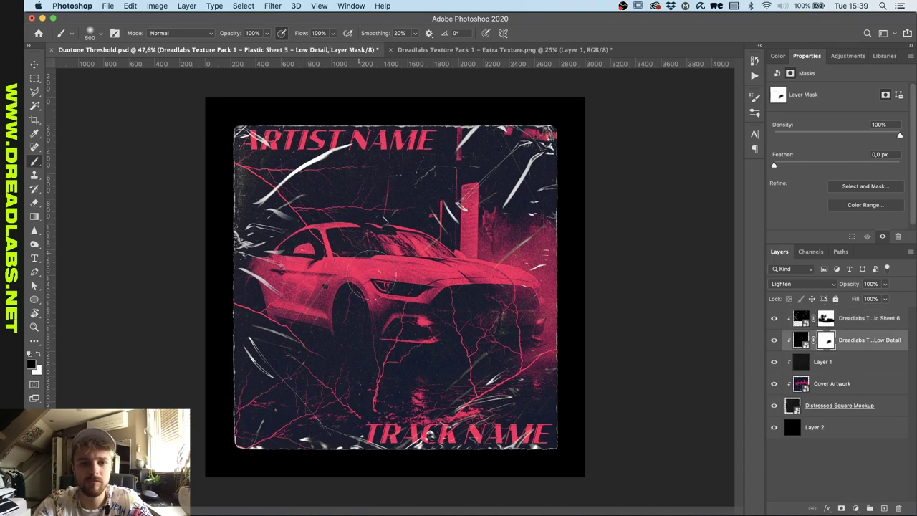
key("v")
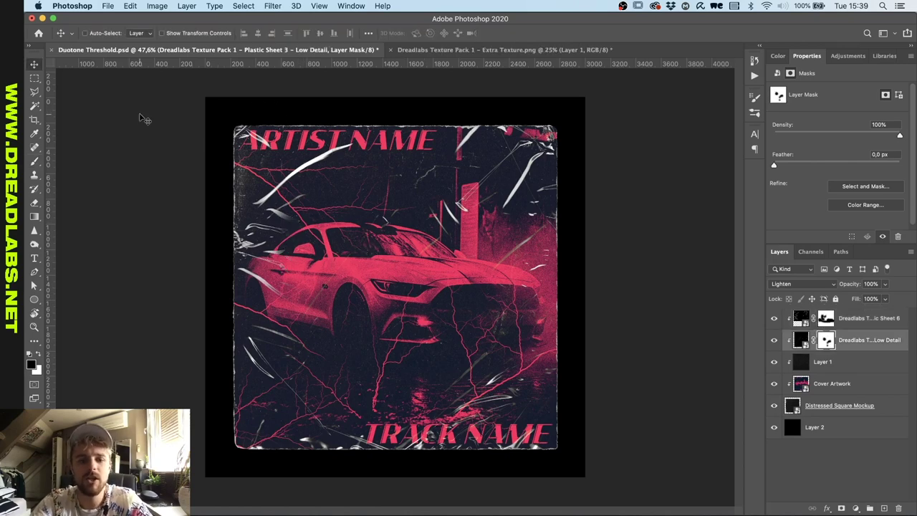